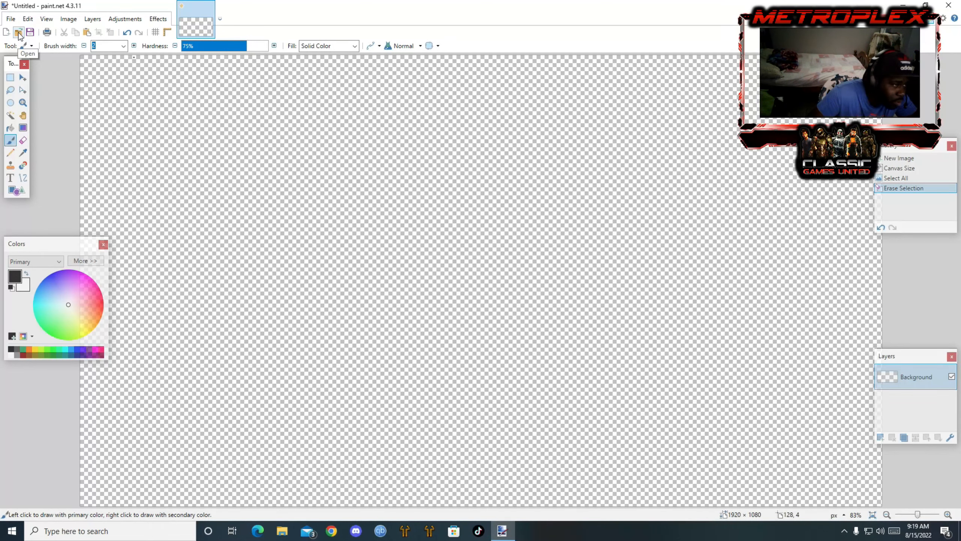
Open the Medal of Honor Allied Assault screenshot dated 8_15_2022 from the Captures folder in Videos.
click(18, 33)
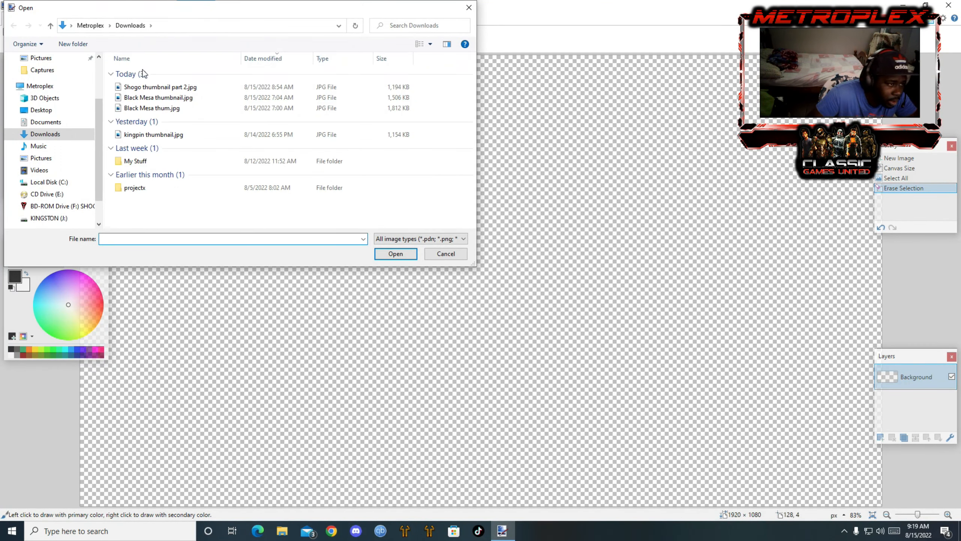
click(40, 170)
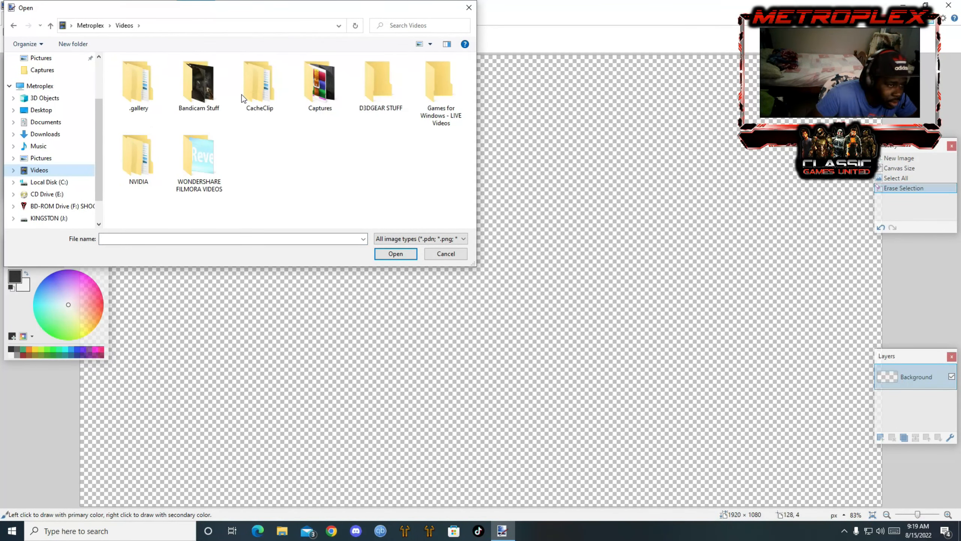
double_click(324, 97)
click(155, 95)
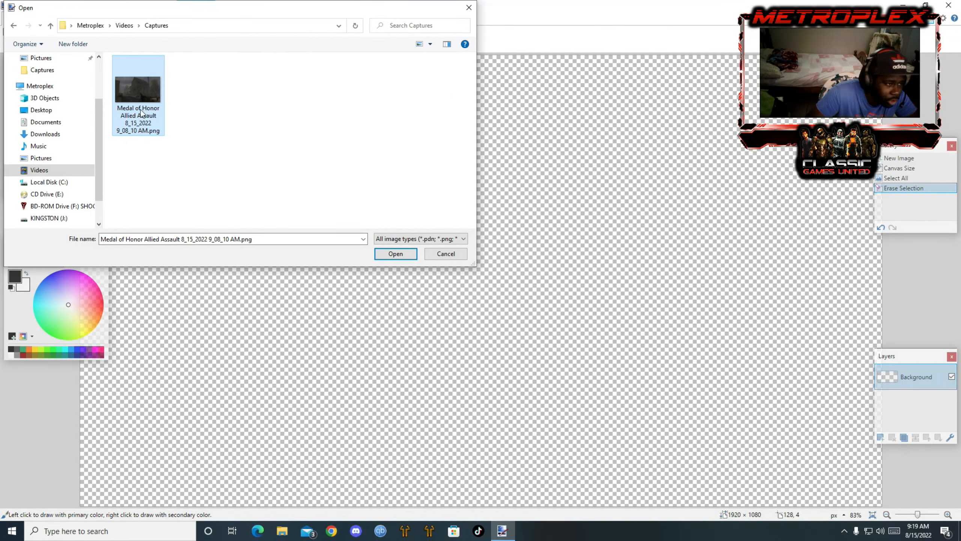
click(385, 251)
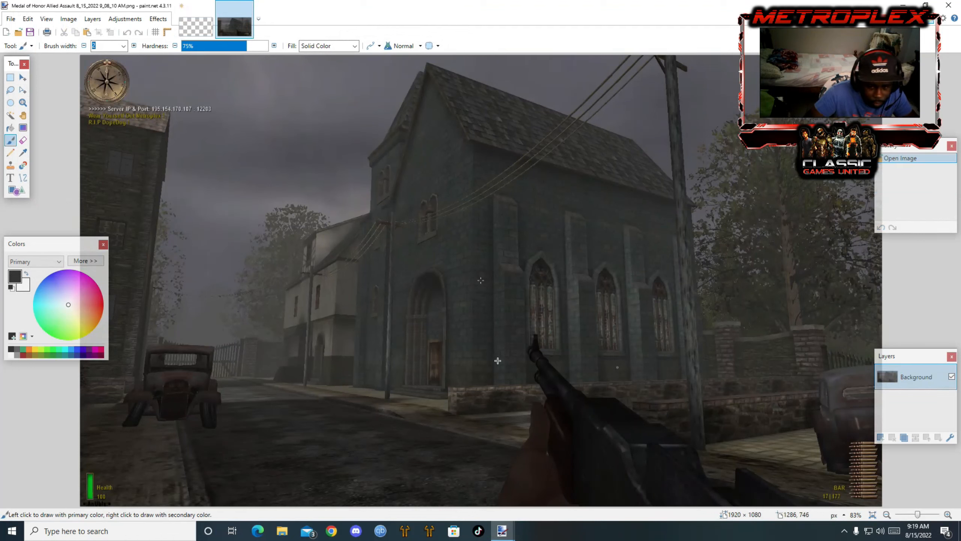
Switch to Google Chrome with the first listed profile and search for "medal of honor allied assault png logo".
click(333, 532)
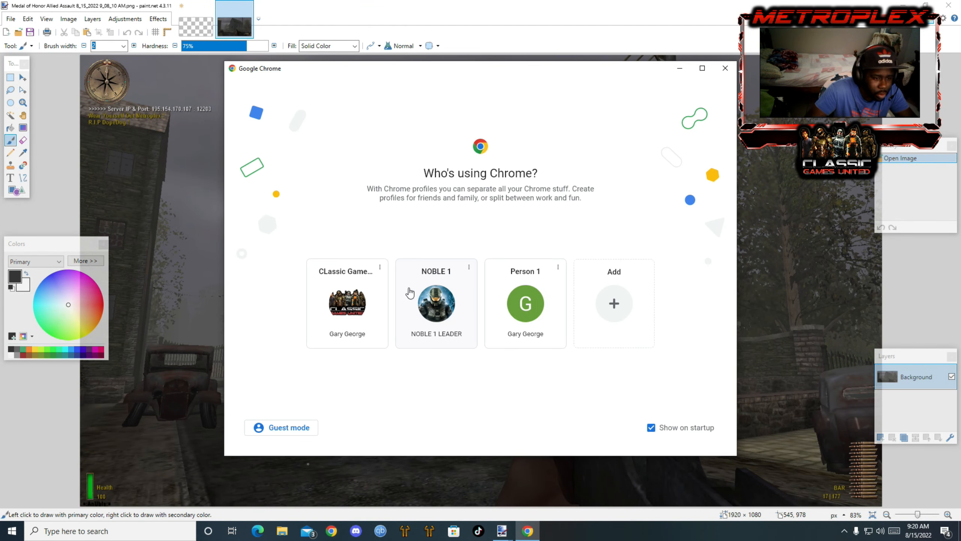
click(346, 305)
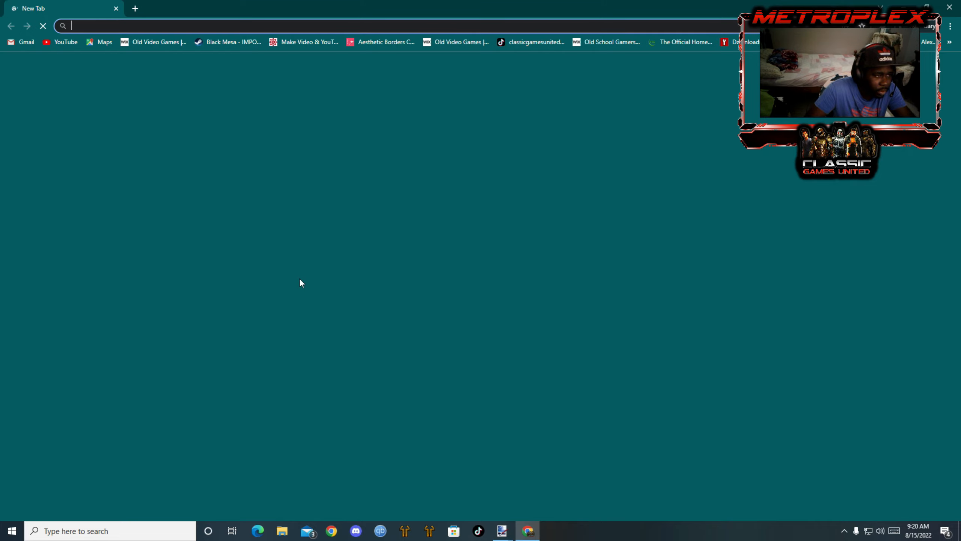
text(m)
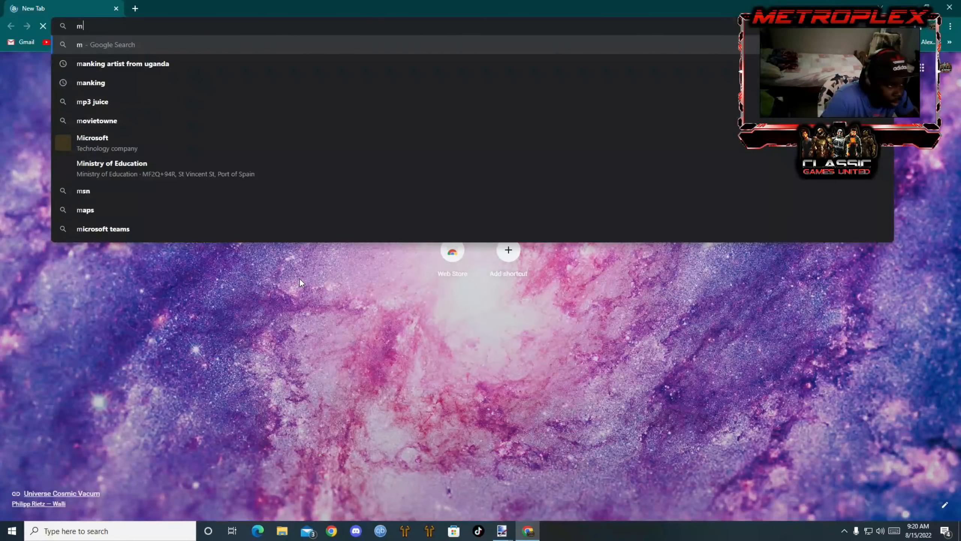
text(edal of h)
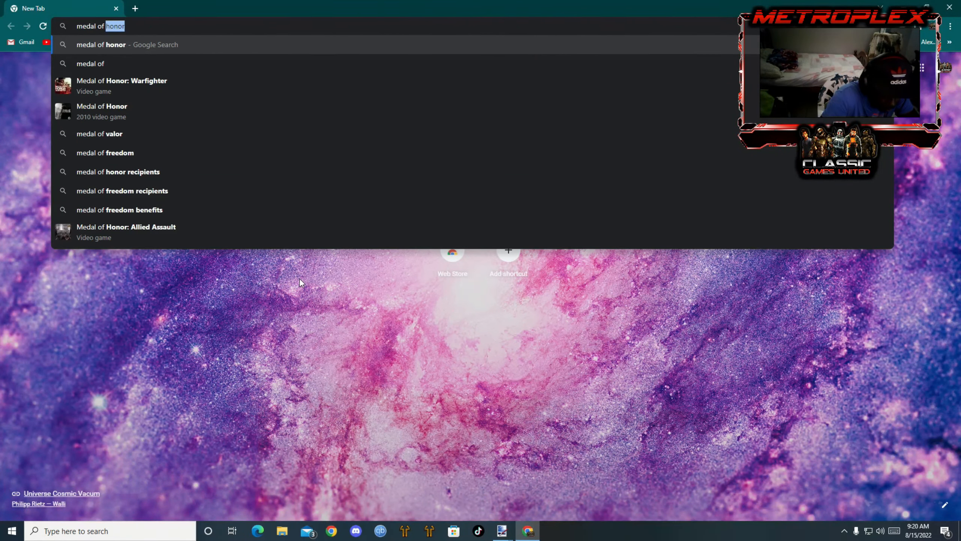
text(onor alli)
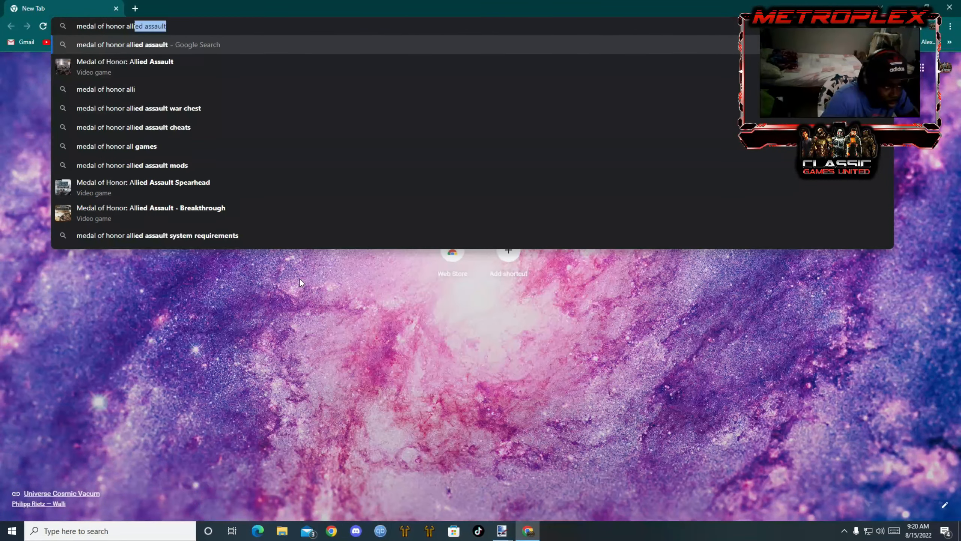
text(ed ass)
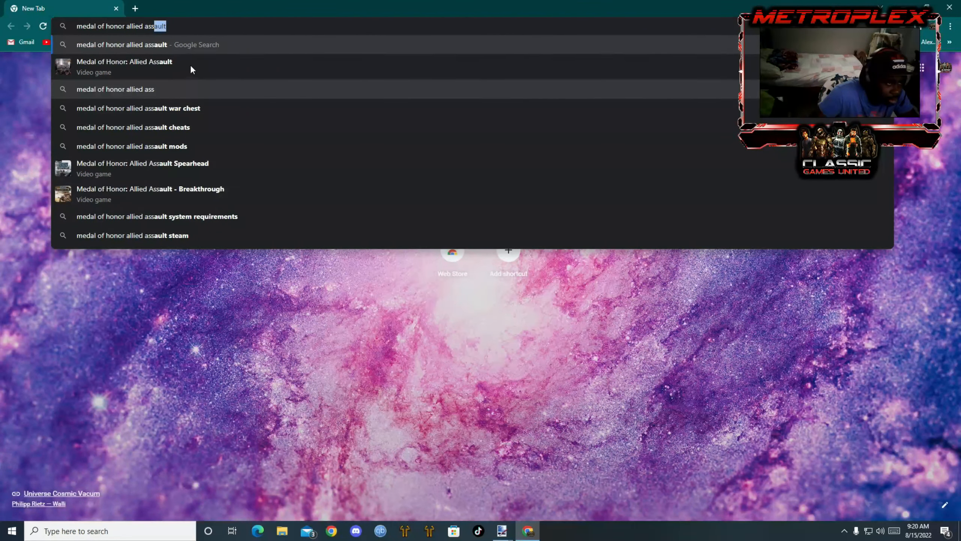
text(ault p)
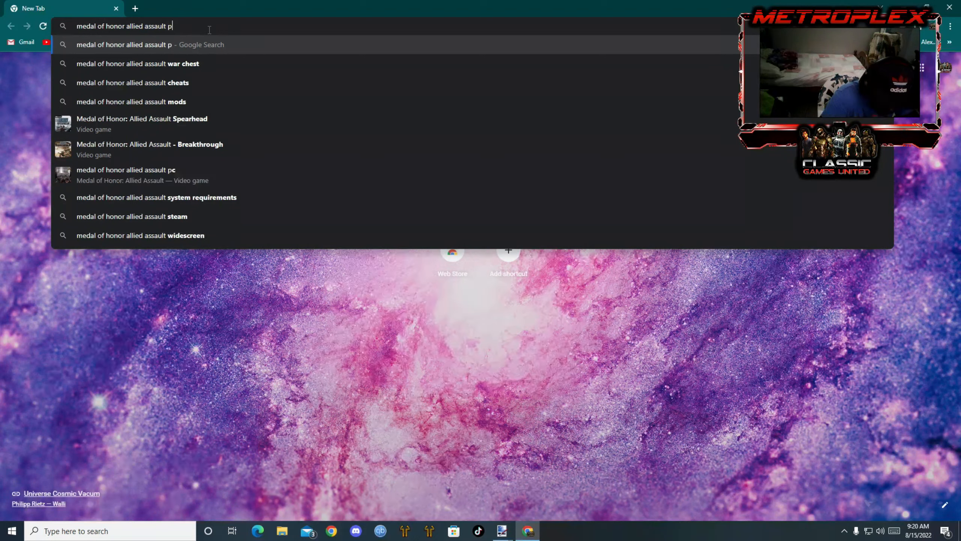
text(ng logo)
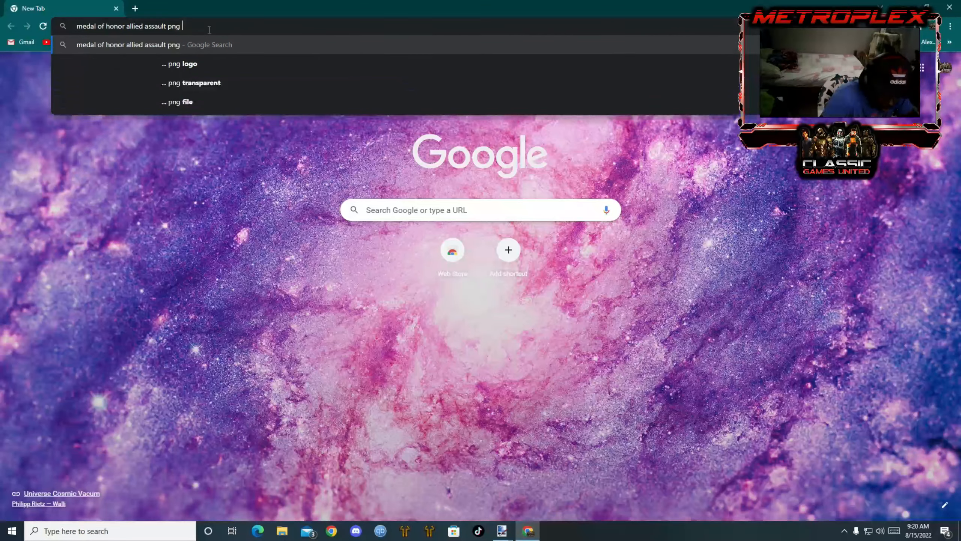
key(Return)
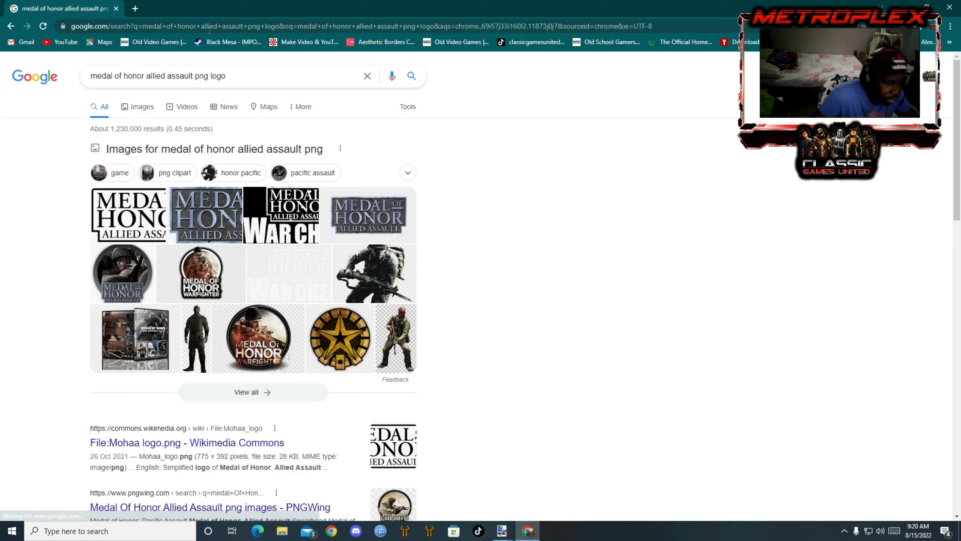
In the image results, preview the Medal of Honor Allied Assault logos and copy the transparent one from SteamGridDB.
click(139, 110)
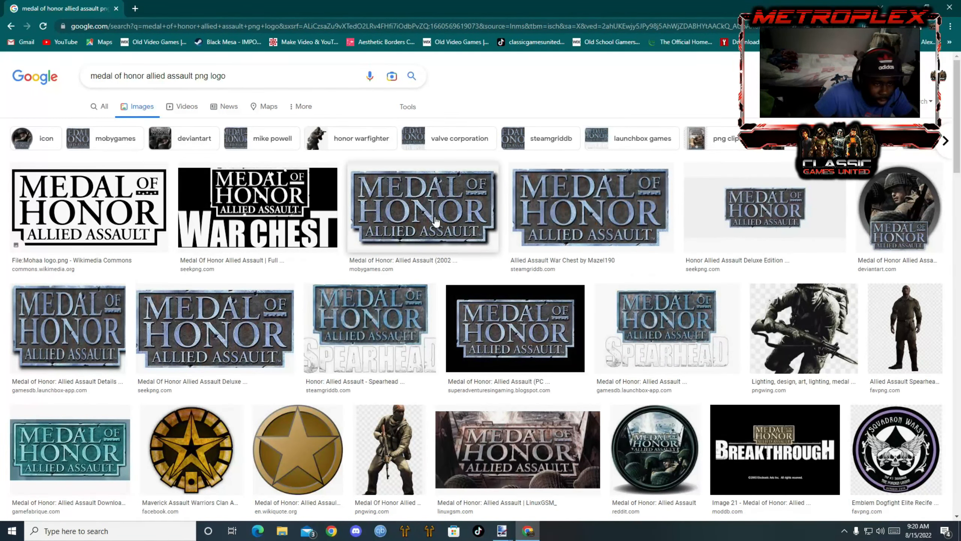
click(436, 222)
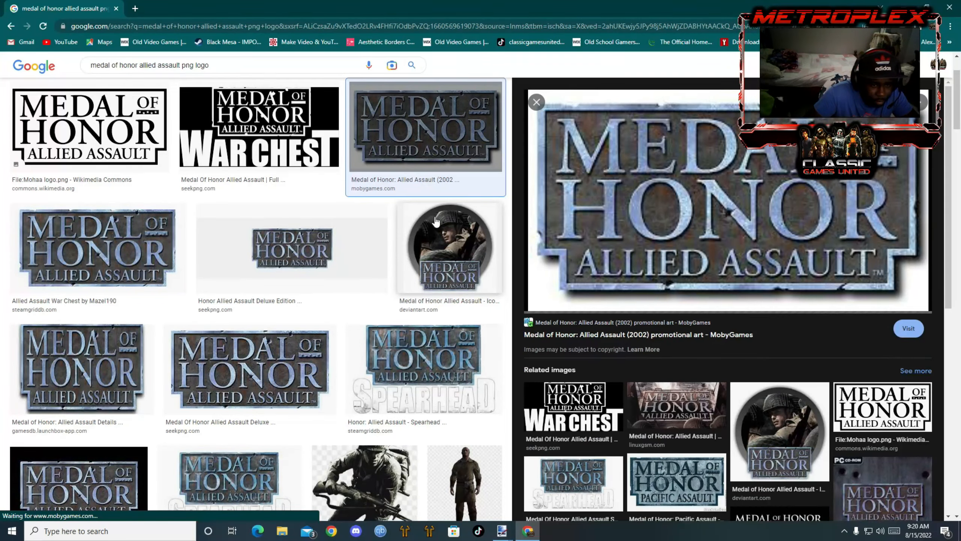
click(536, 104)
click(572, 139)
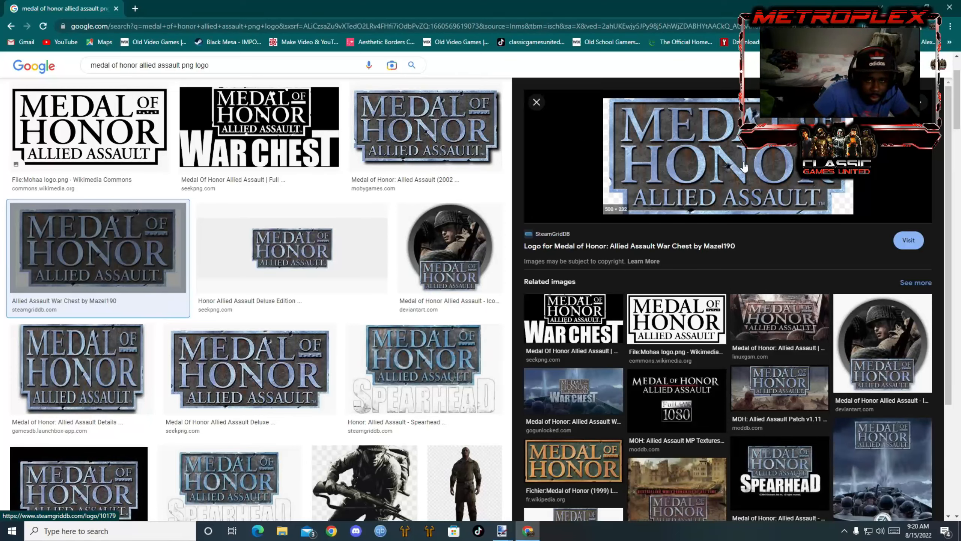
right_click(720, 162)
click(757, 273)
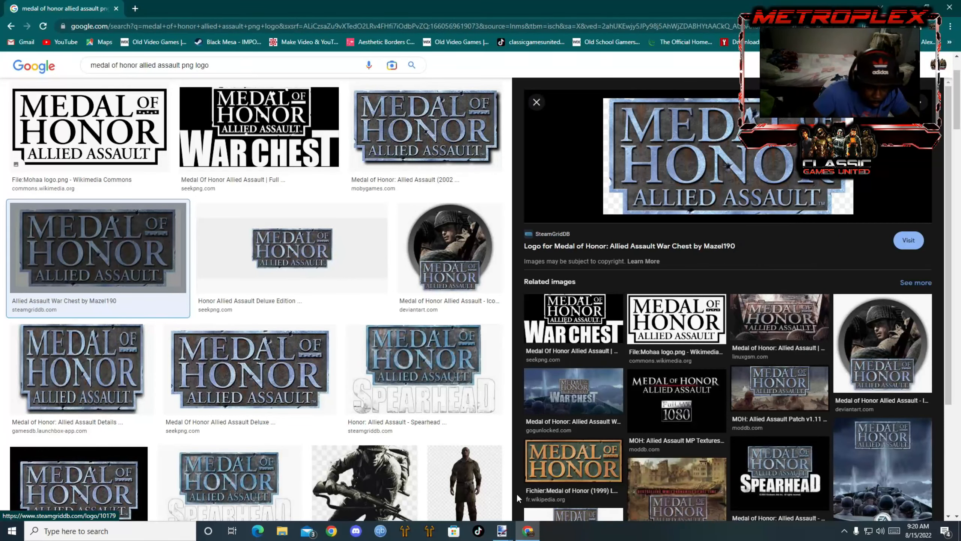
Switch back to paint.net, add a new layer above the screenshot, and paste the copied logo onto it.
mouse_move(503, 531)
click(543, 503)
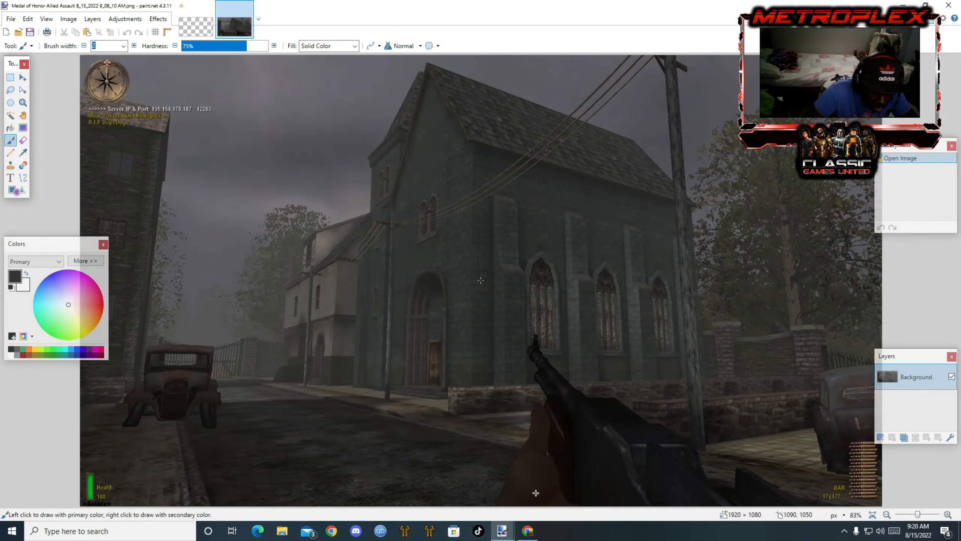
click(880, 438)
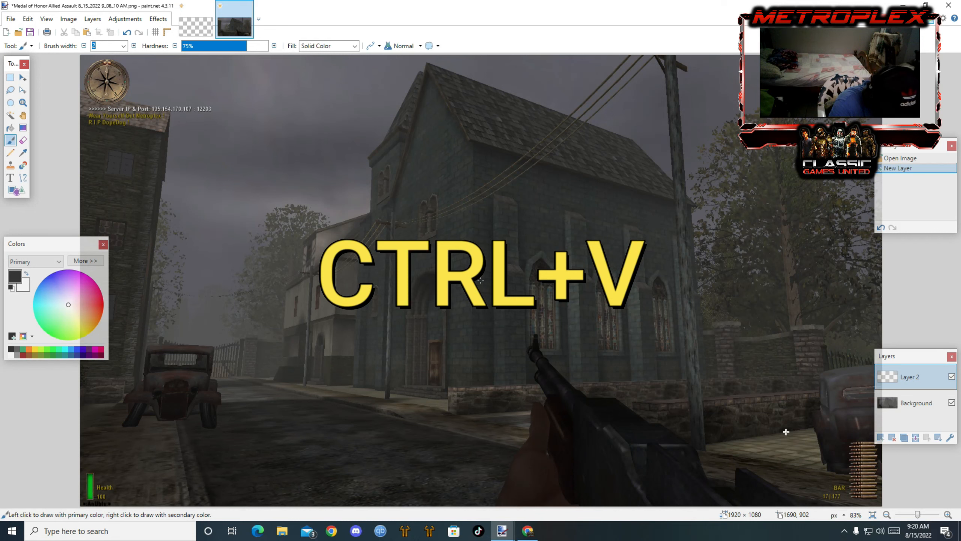
key(ctrl+v)
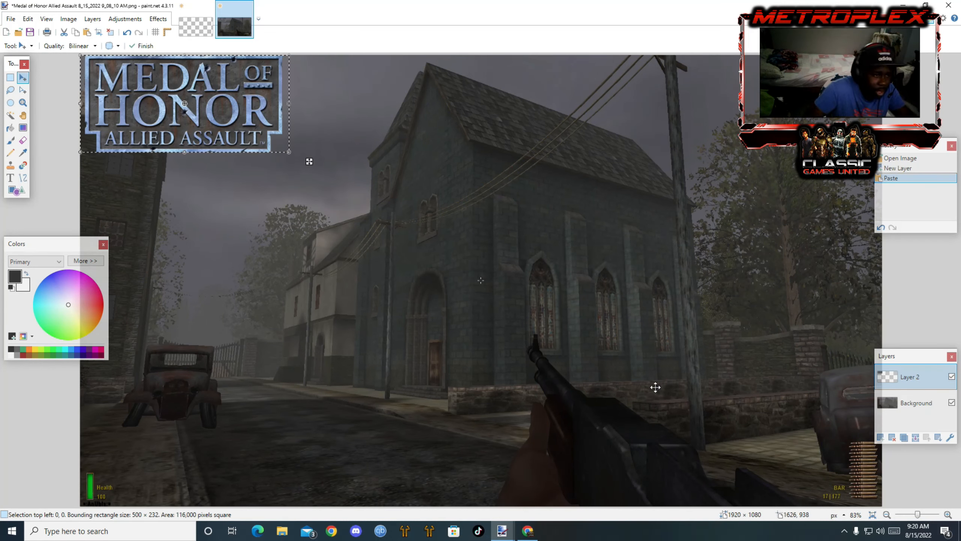
Enlarge the pasted logo to about 961 × 338 pixels, place it centred near the canvas's upper edge, and deselect it.
drag(287, 153, 586, 210)
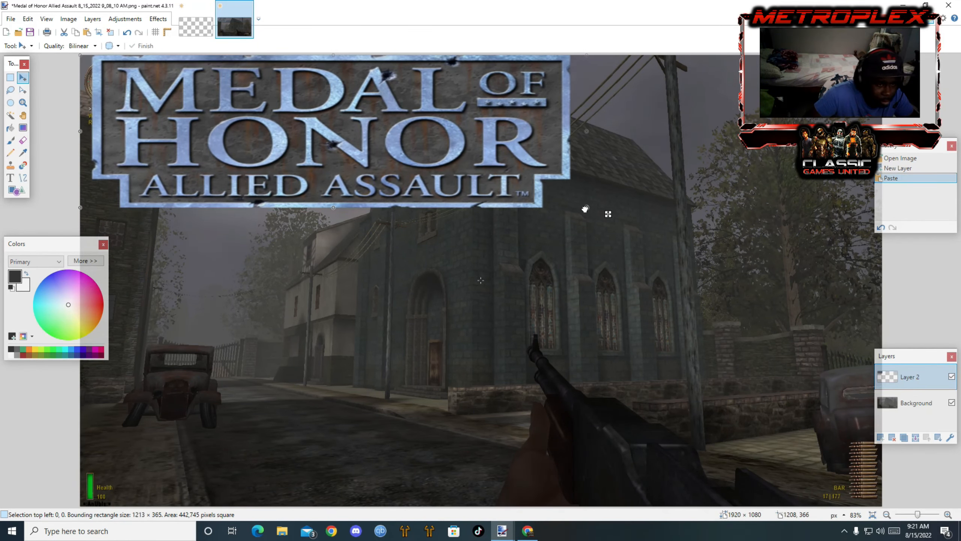
drag(534, 189, 686, 196)
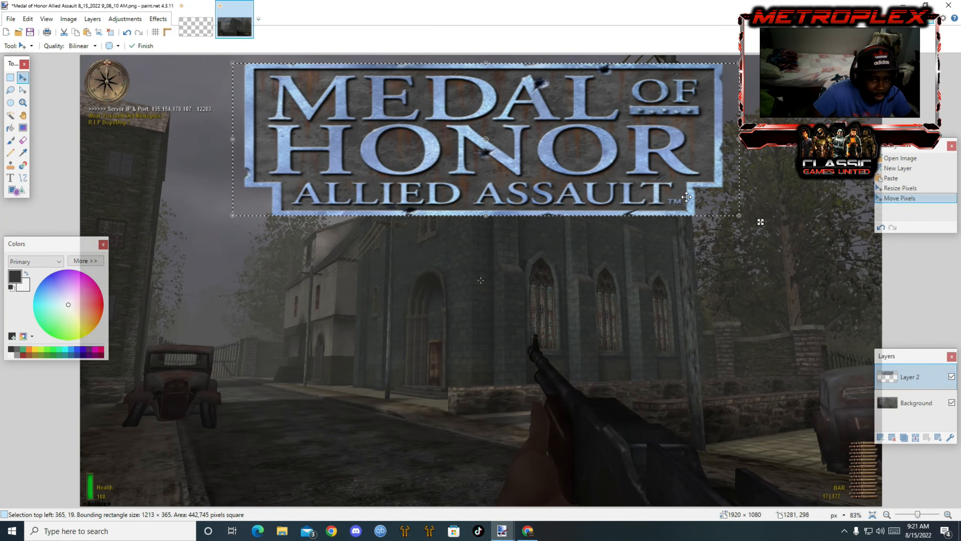
drag(739, 216, 635, 208)
drag(520, 167, 566, 165)
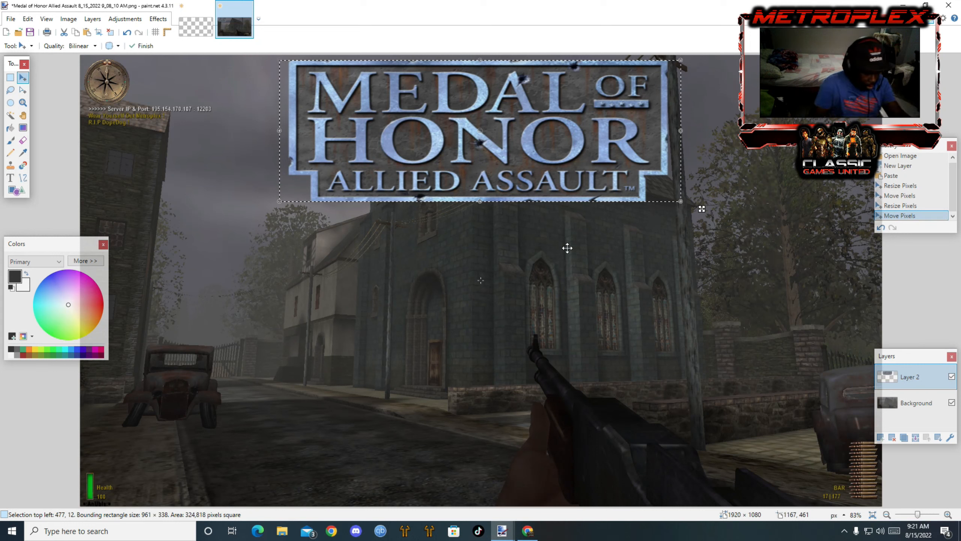
key(ctrl+d)
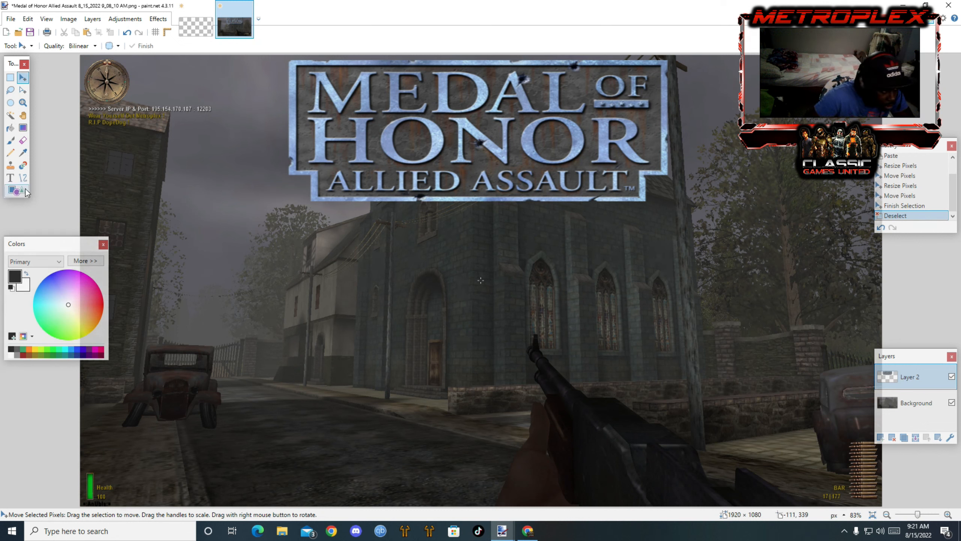
Set the Text tool to the Eagle Strike font at size 108.
click(10, 179)
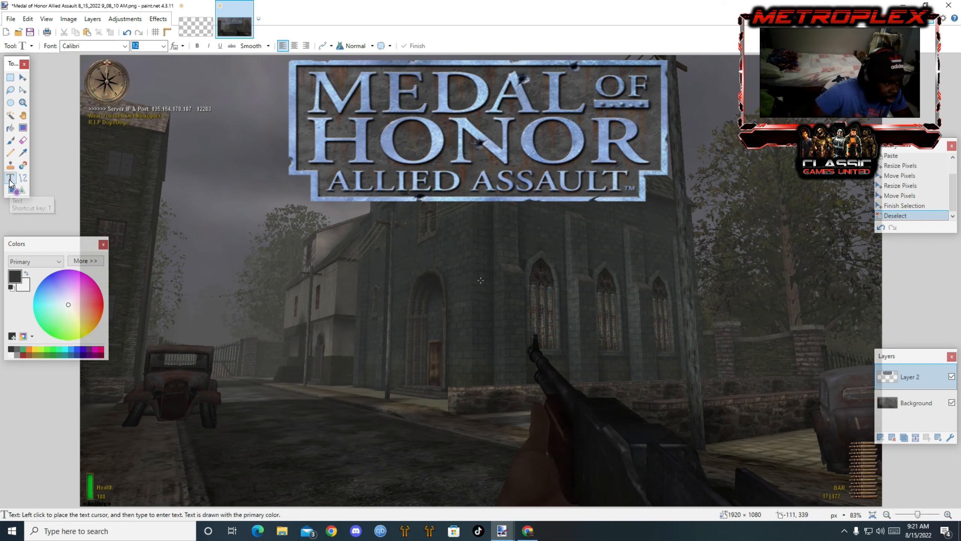
click(121, 46)
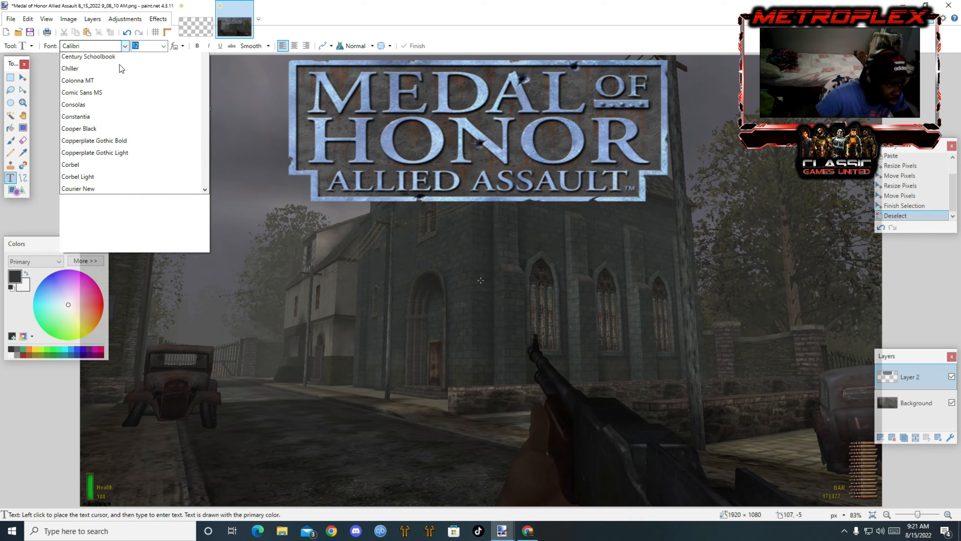
scroll(103, 240, down, 3)
scroll(104, 243, down, 3)
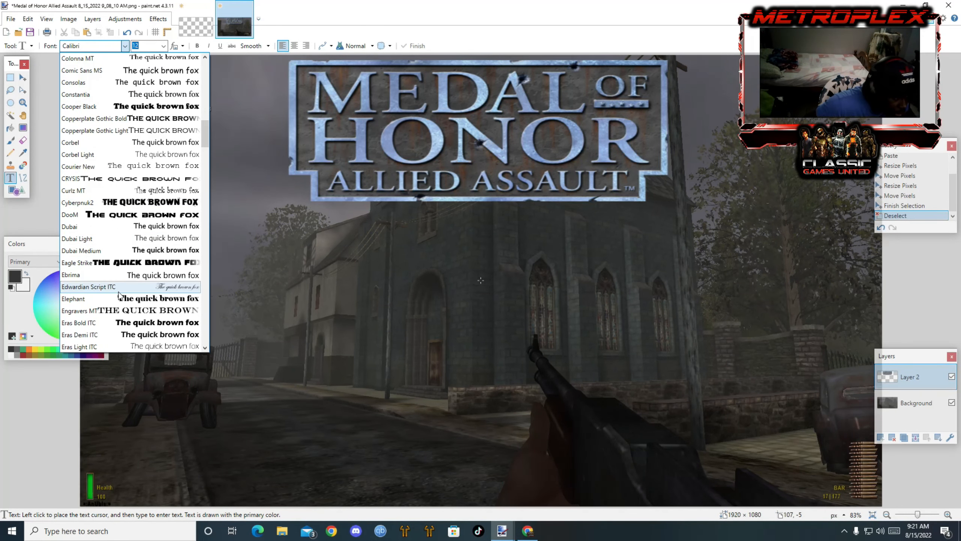
click(89, 263)
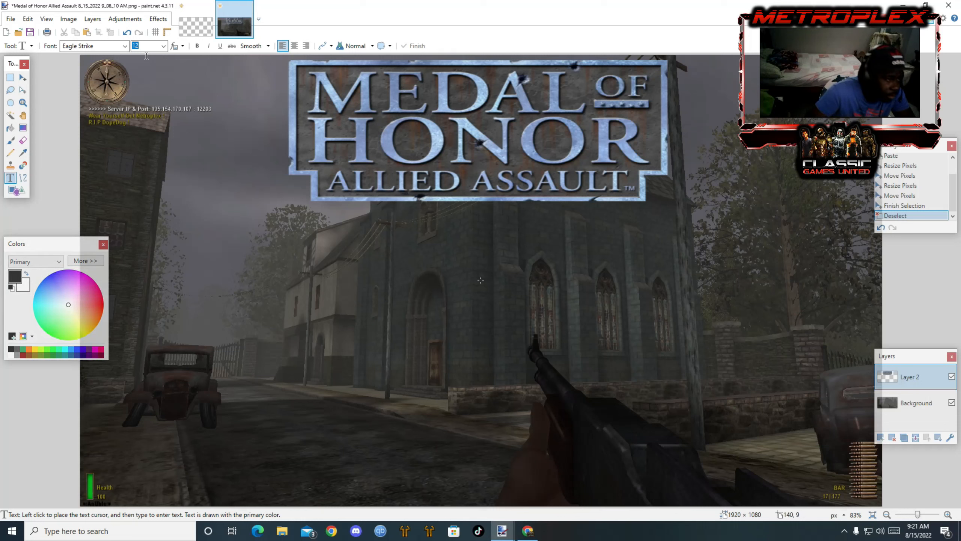
click(163, 45)
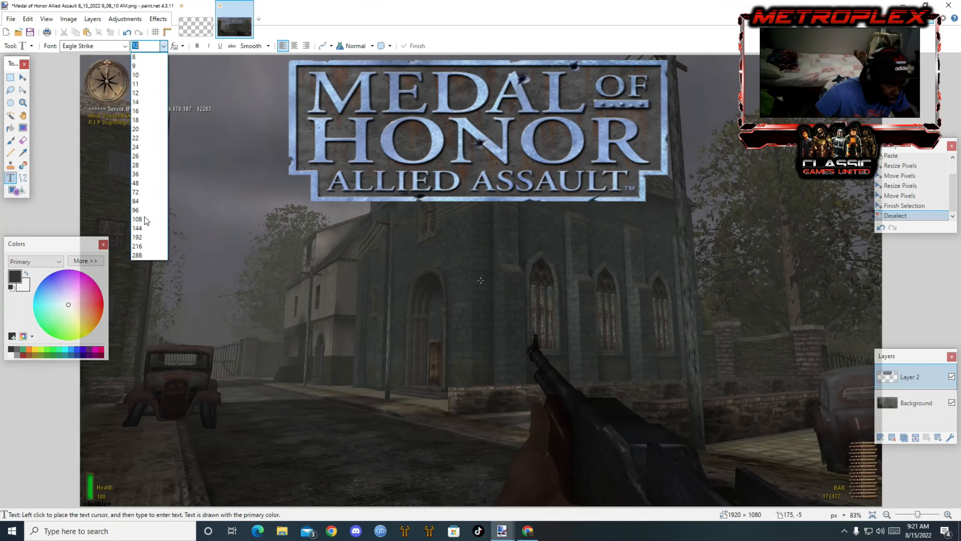
click(144, 219)
Add the two-line text "MULTIPLAYER" and "IN 2022" over the lower part of the image, starting above the parked car.
click(127, 333)
text(M)
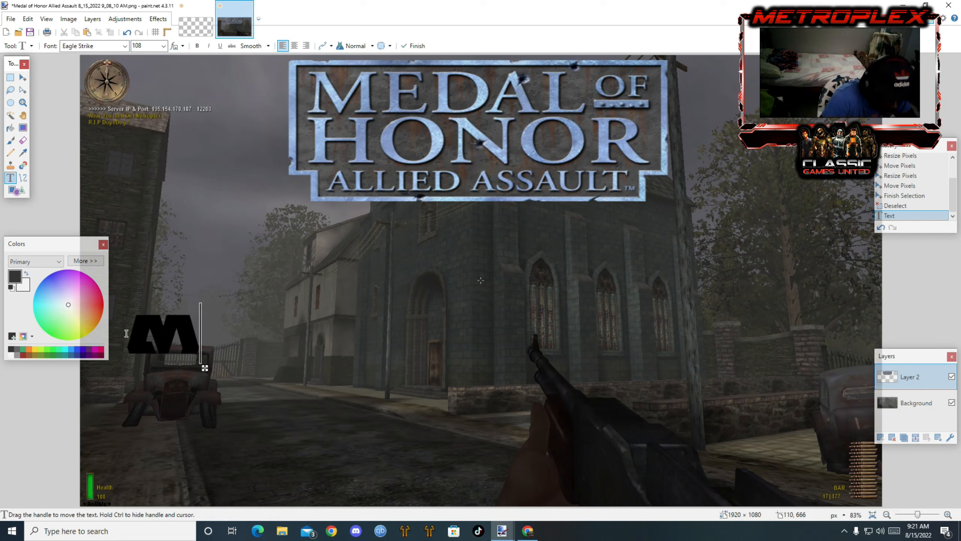
text(ULTIPLAYER)
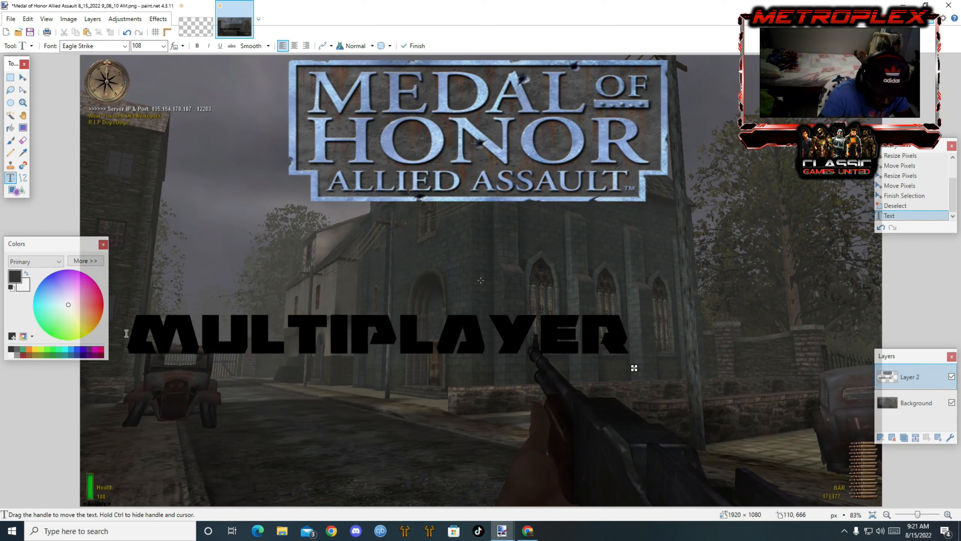
key(Return)
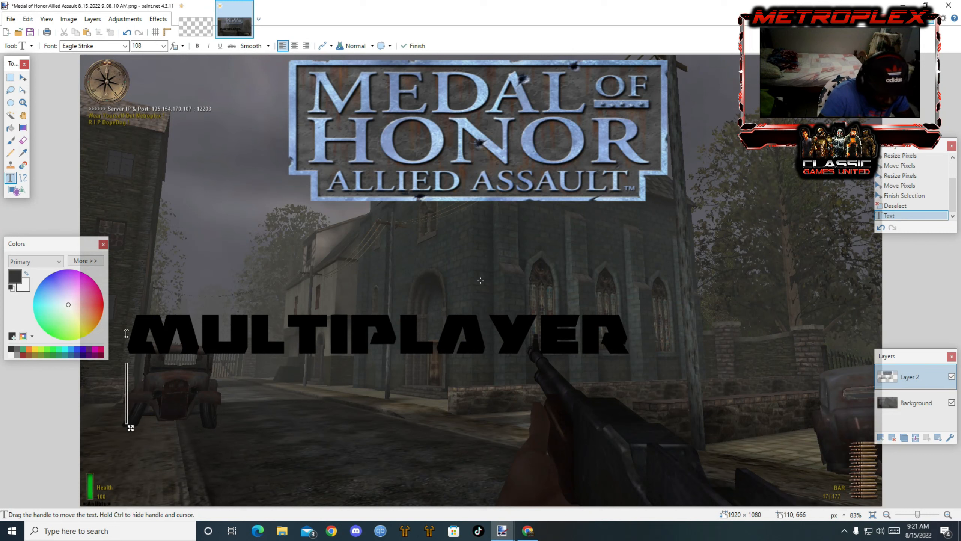
text(IN 2022)
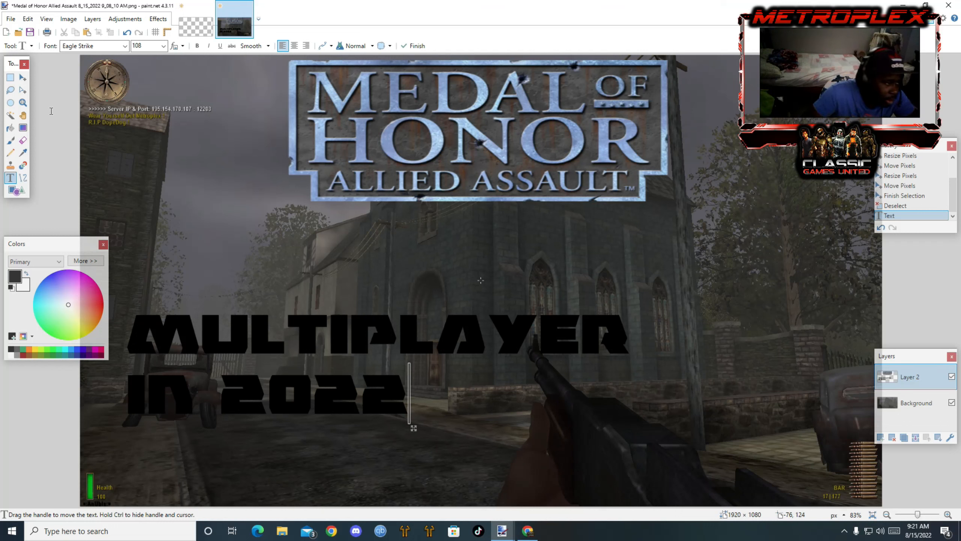
Try to move the two-line text slightly up by selecting and shifting all of Layer 2.
click(23, 78)
key(ctrl+a)
drag(240, 338, 257, 311)
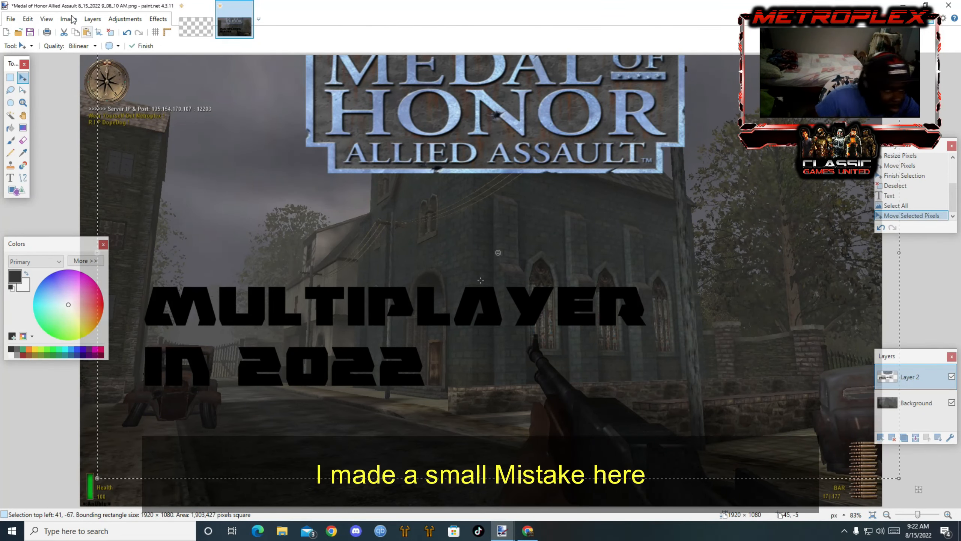
Undo the layer move, the selection and the two-line text, leaving only the logo on Layer 2.
click(28, 19)
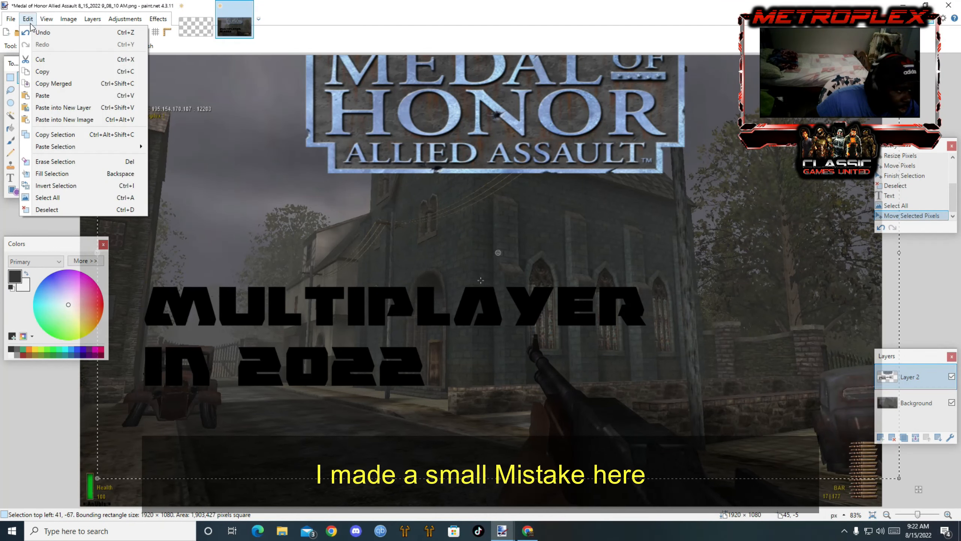
click(37, 28)
click(27, 19)
click(37, 29)
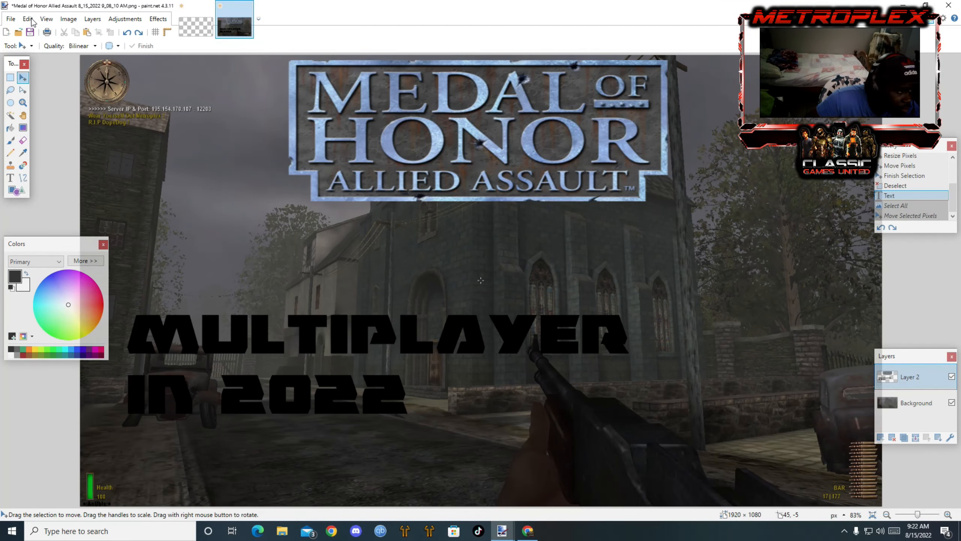
click(28, 18)
click(36, 29)
click(28, 19)
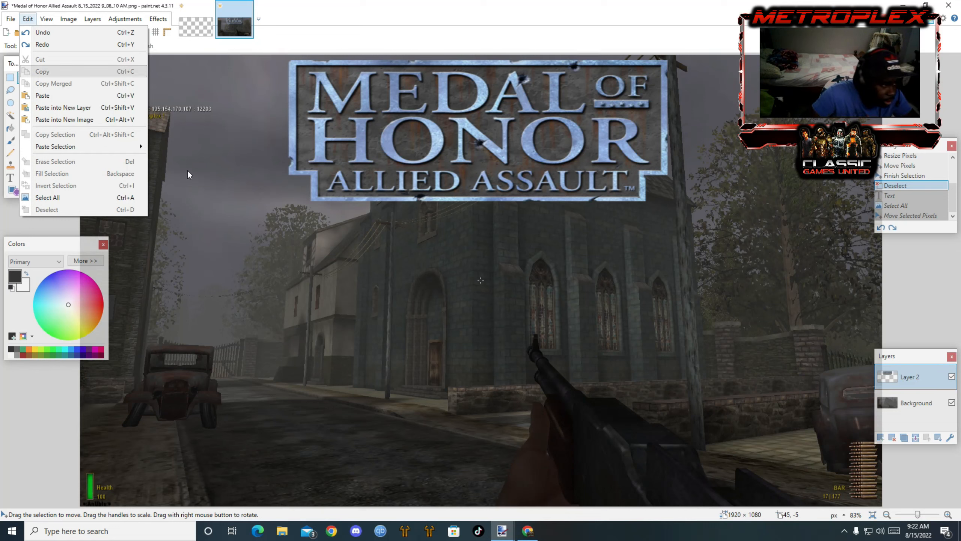
Add a new layer above the logo and write the two-line text "MULTIPLAYER" and "IN 2022" on it, starting above the parked car.
click(881, 438)
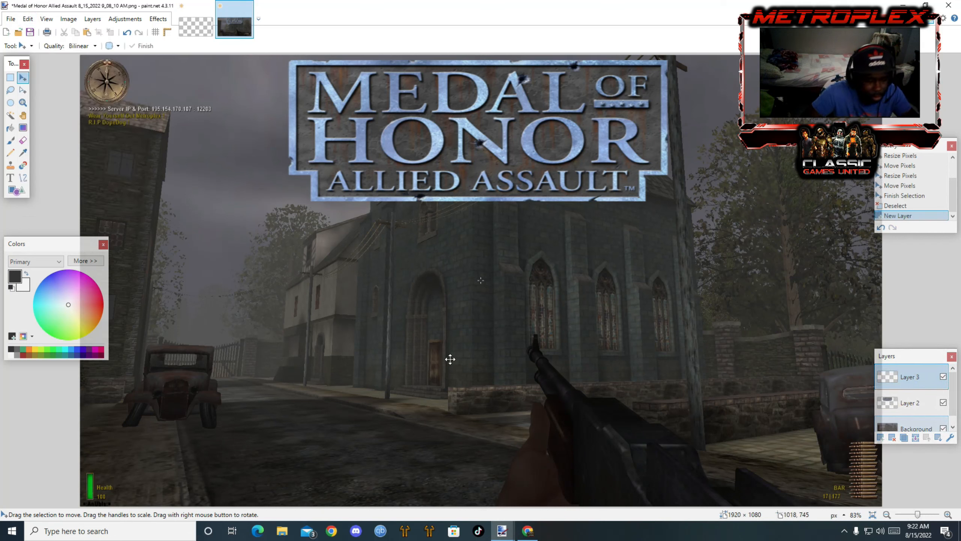
click(9, 180)
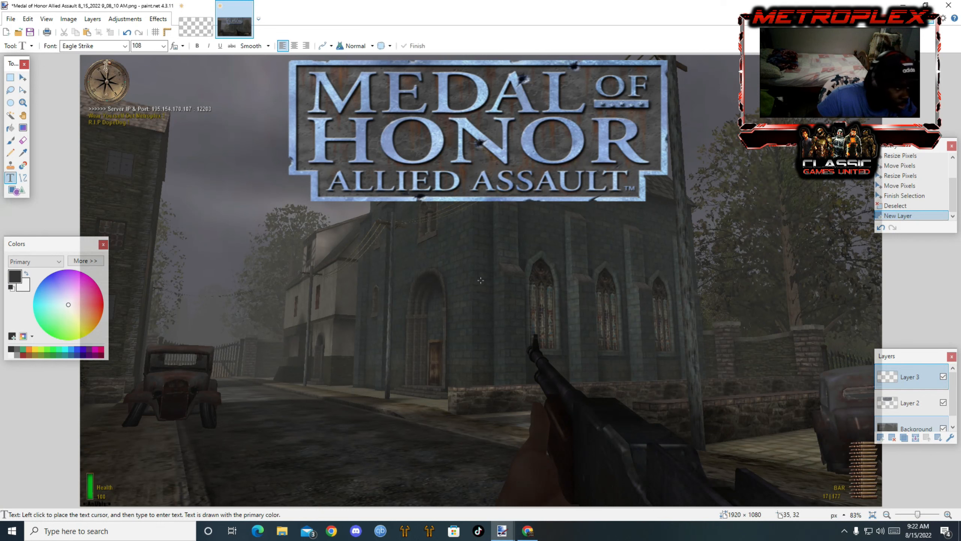
click(131, 313)
text(M)
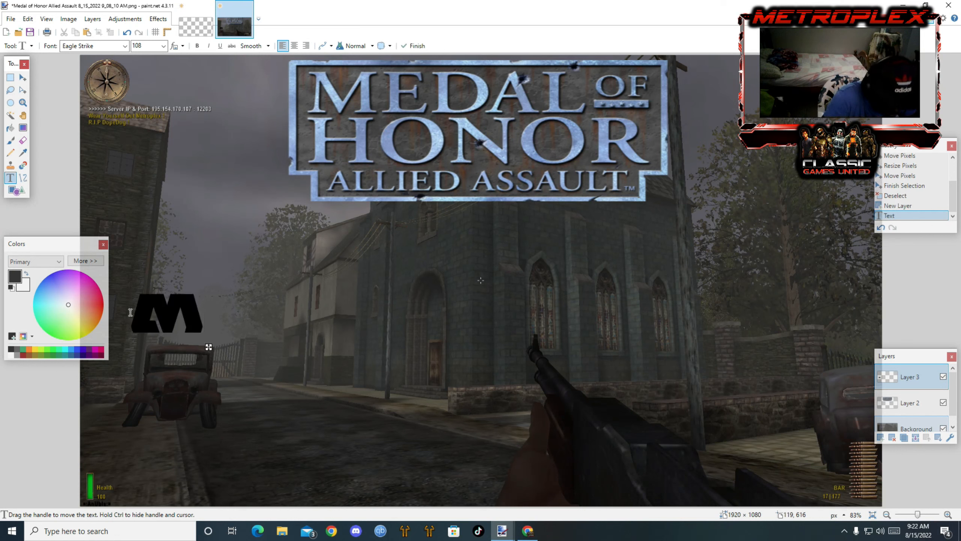
text(ULTIPLA)
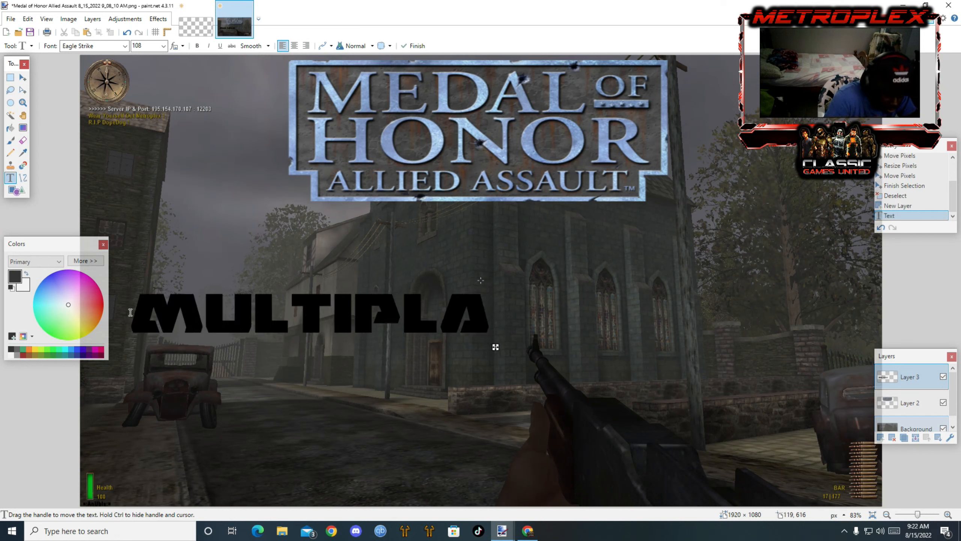
text(YER)
key(Return)
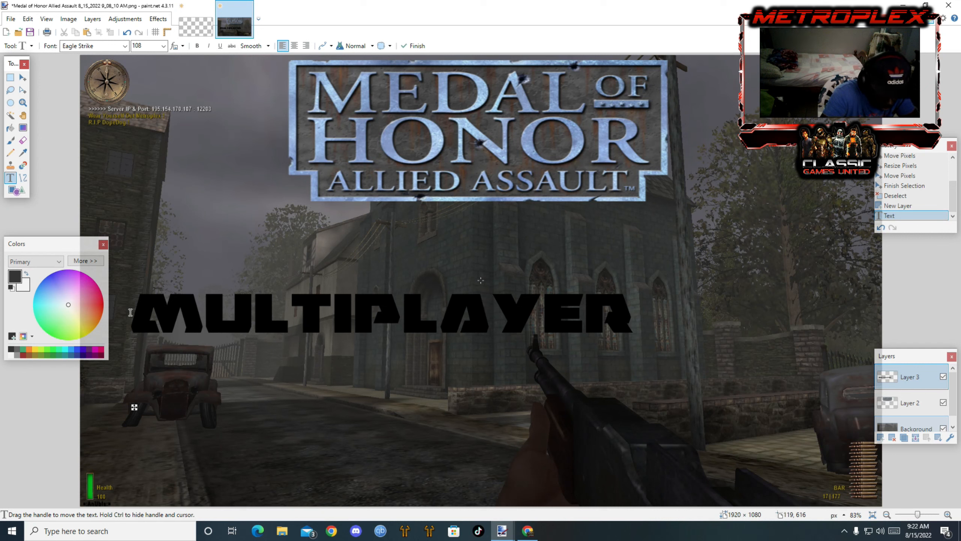
text(IN 2022)
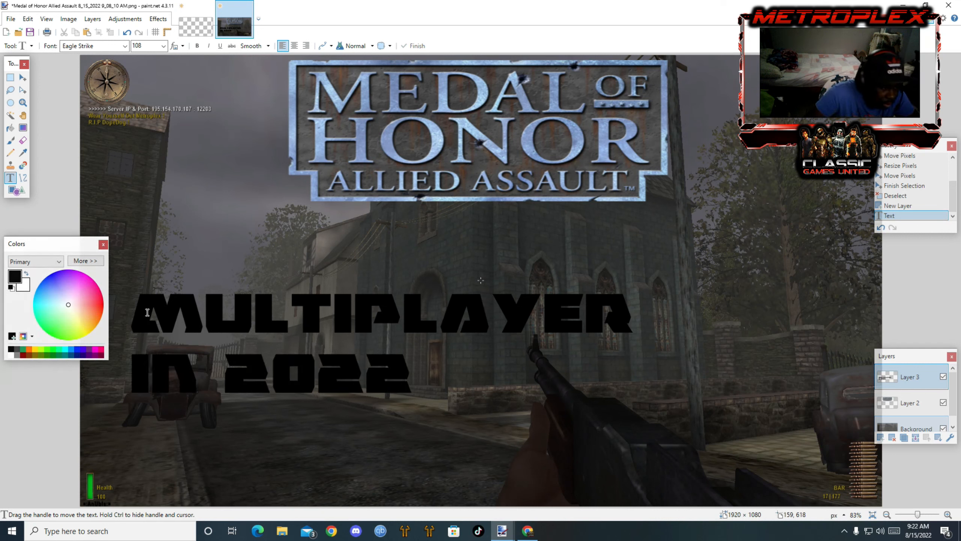
Move the two-line text up so it sits roughly centred below the logo, and deselect it.
click(22, 78)
drag(187, 306, 277, 264)
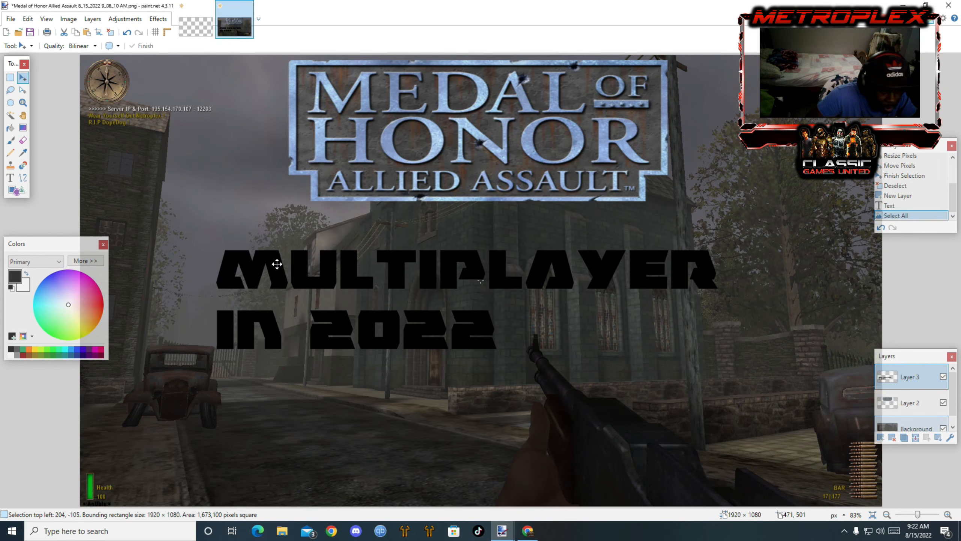
click(277, 264)
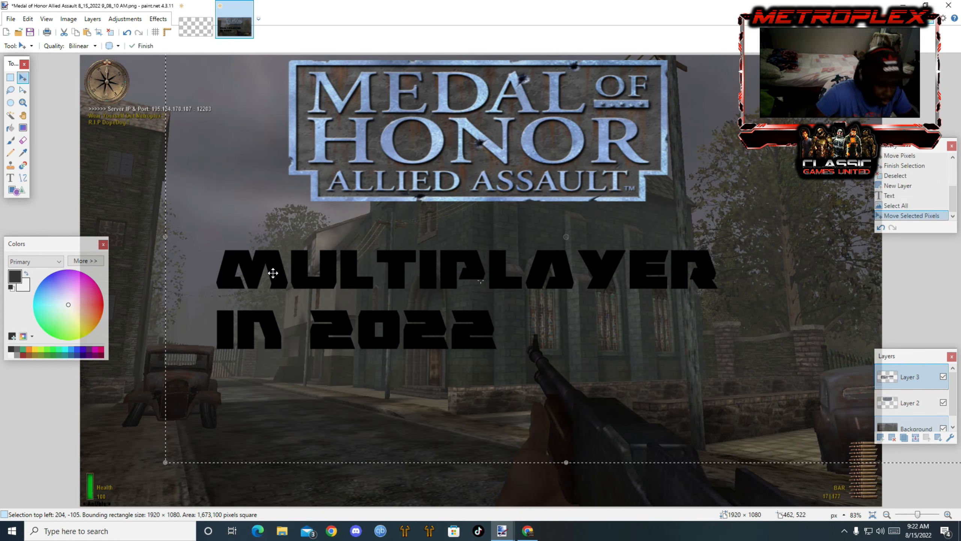
key(ctrl+d)
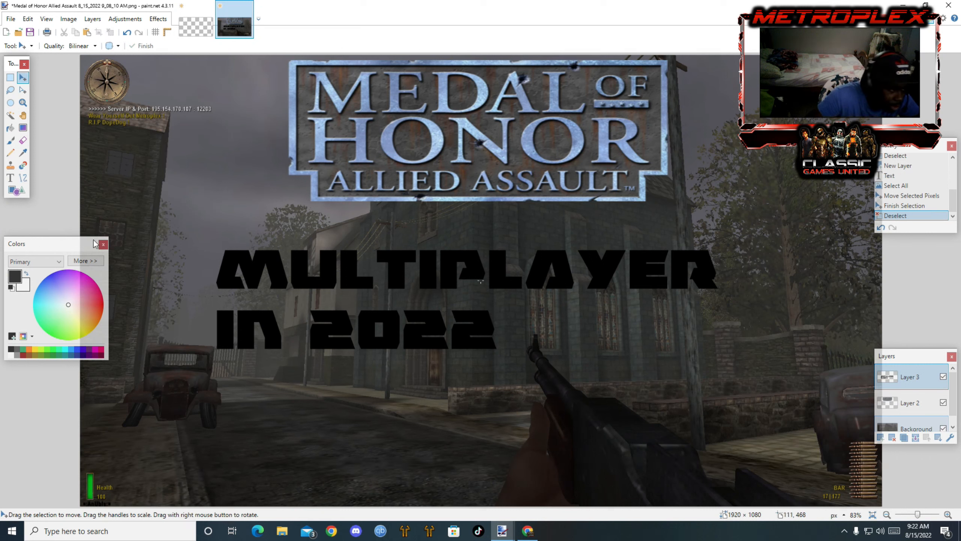
Fill every letter of the word "MULTIPLAYER" with purple using the Paint Bucket.
click(10, 128)
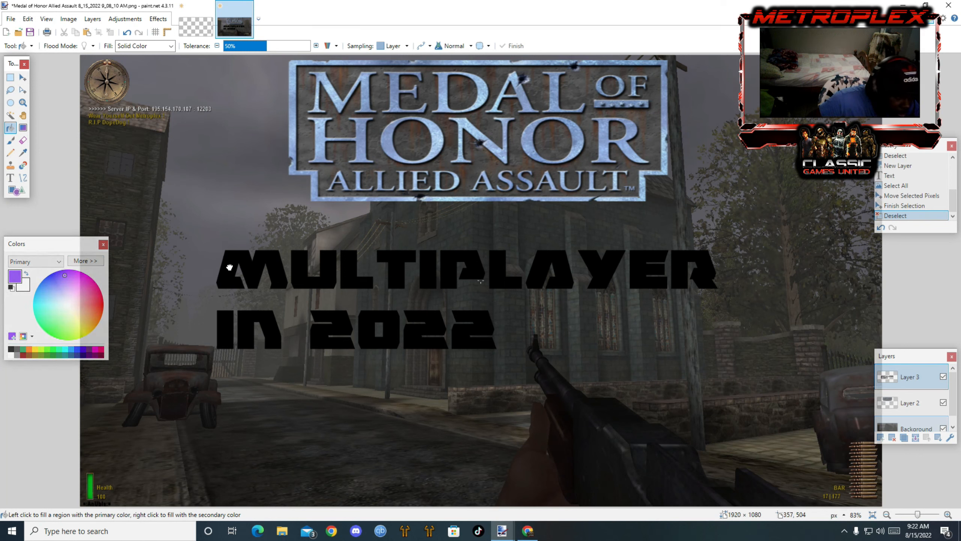
click(238, 275)
click(299, 268)
click(351, 281)
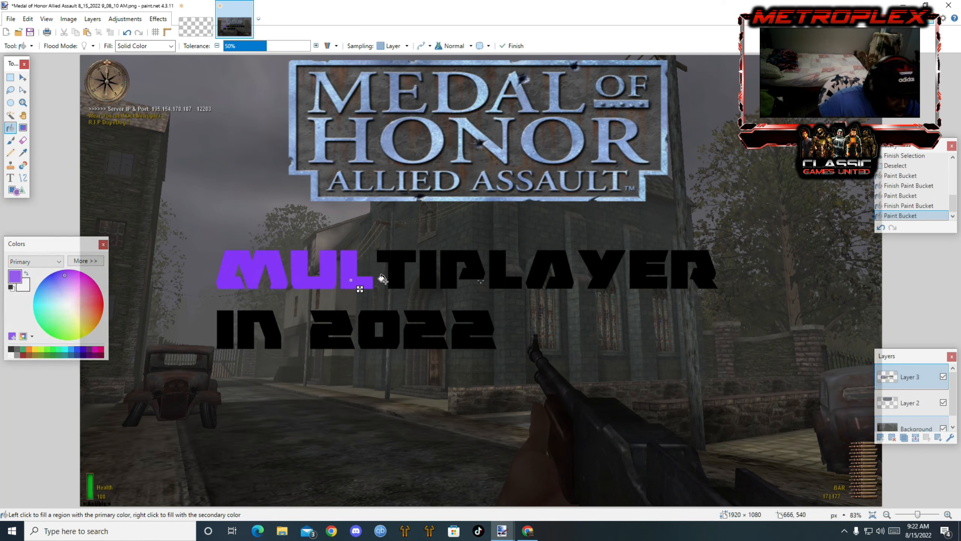
click(395, 273)
click(424, 272)
click(449, 272)
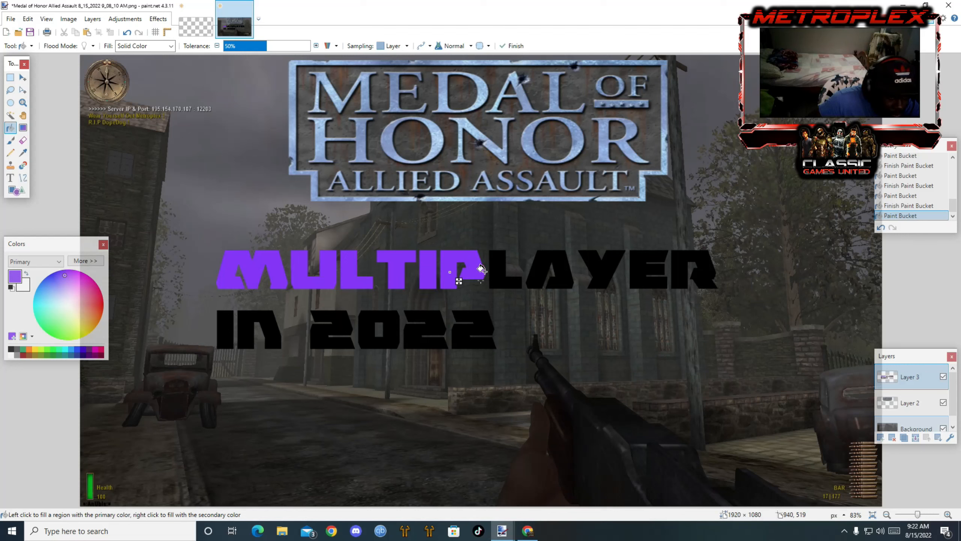
click(499, 272)
click(529, 270)
click(597, 270)
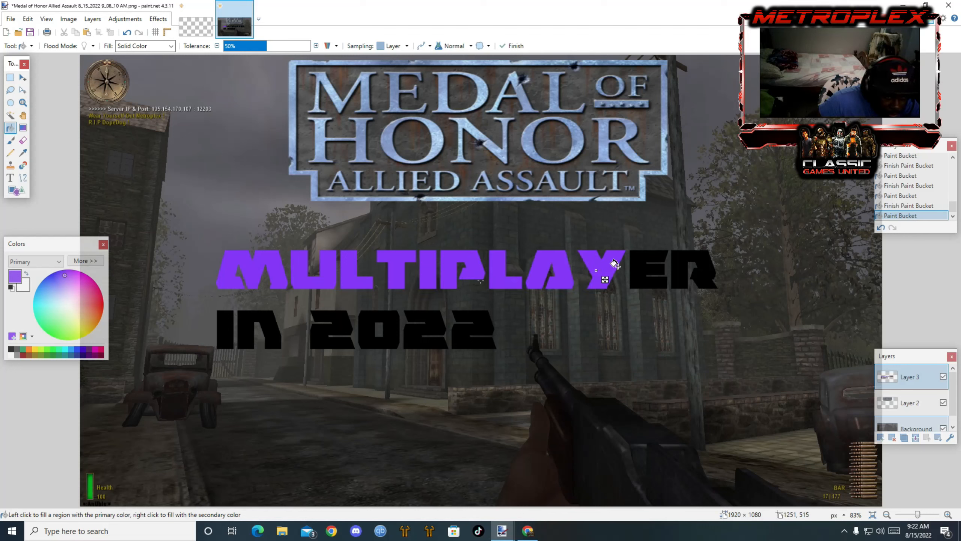
click(643, 264)
click(679, 263)
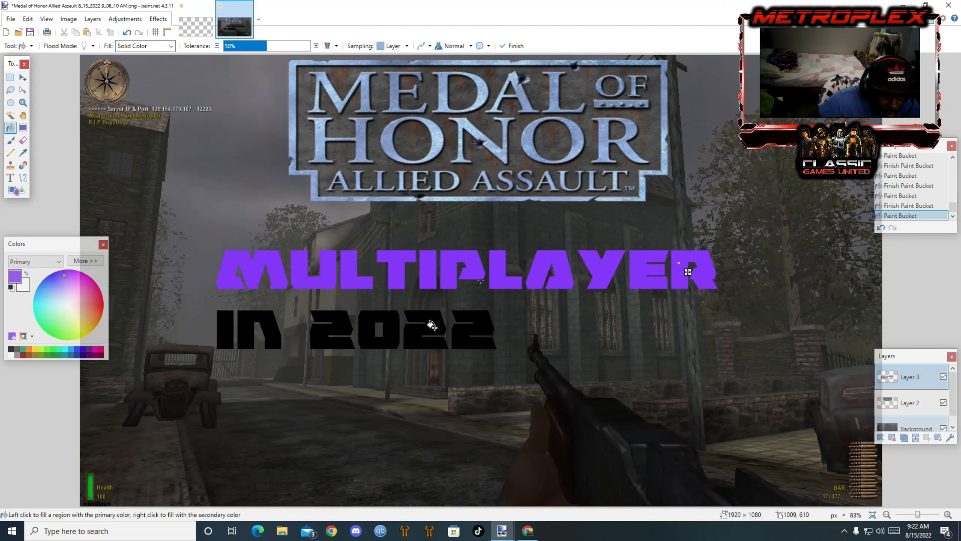
Fill the word "IN" and the first digit of "2022" with purple.
click(225, 326)
click(250, 331)
click(321, 331)
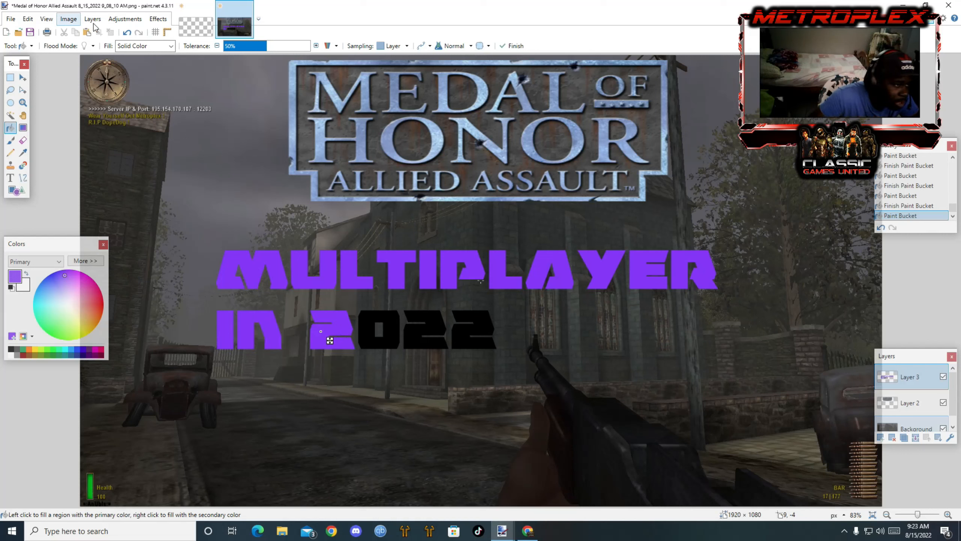
Undo the purple fills on the first 2 and the N in the second text line.
click(27, 19)
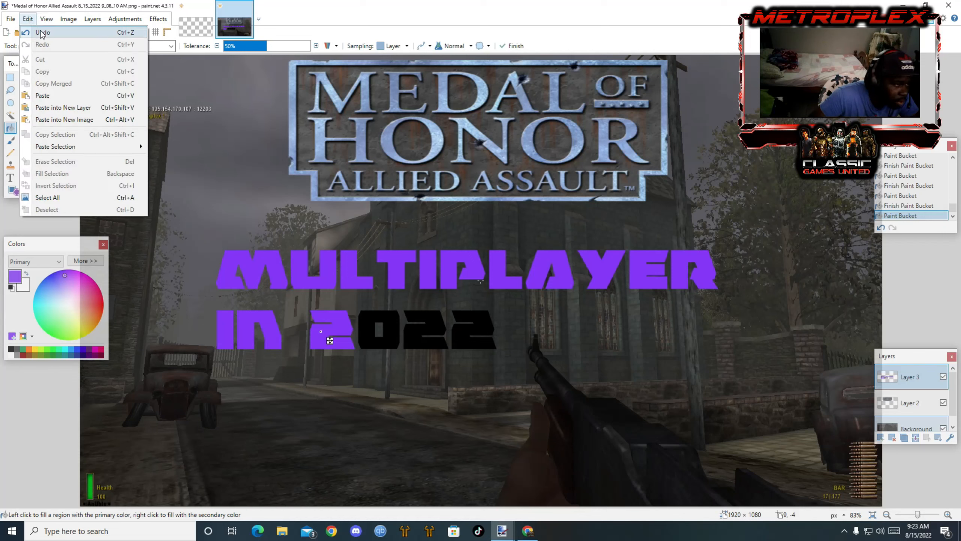
click(42, 33)
click(39, 33)
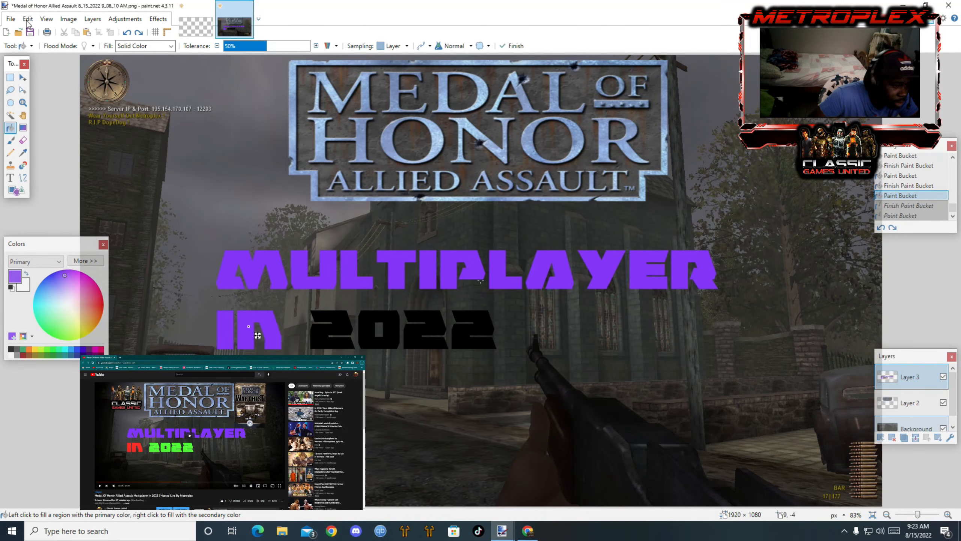
click(28, 19)
click(39, 33)
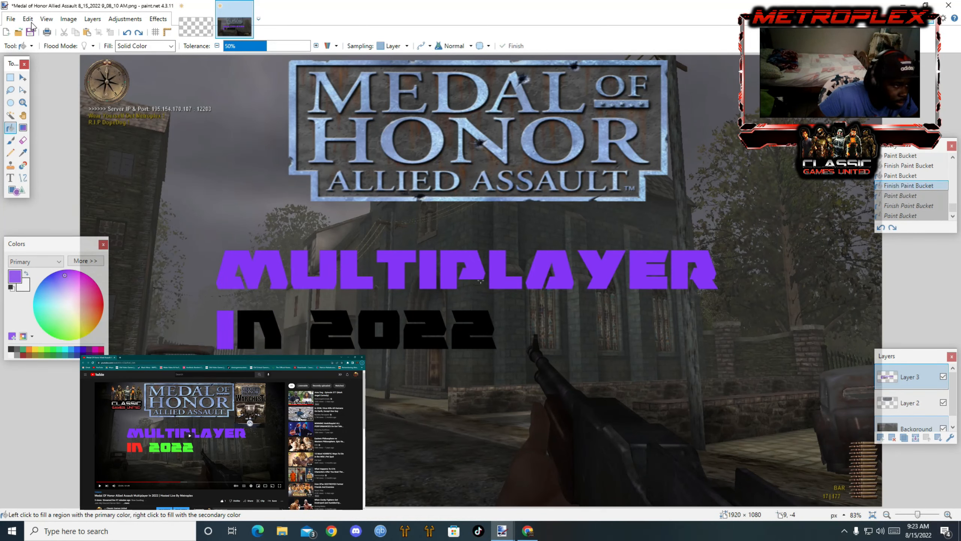
click(29, 20)
click(38, 33)
click(30, 20)
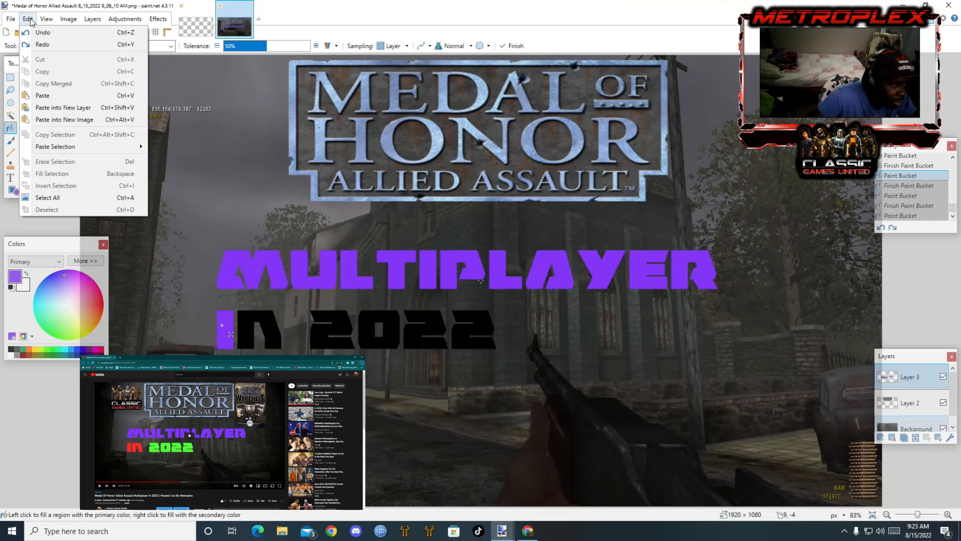
click(32, 21)
click(43, 33)
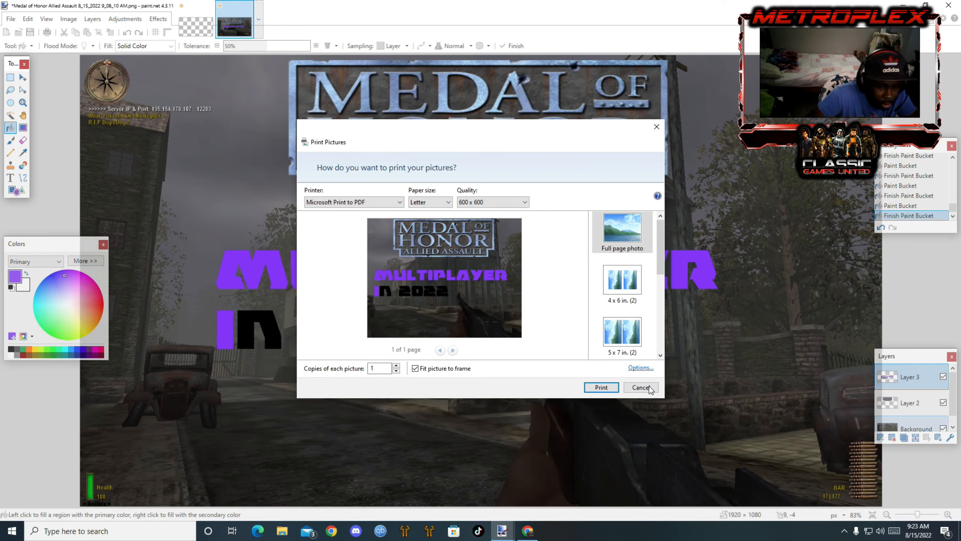
Cancel printing the picture and undo the purple fill on the letter I of "IN".
click(641, 387)
click(501, 530)
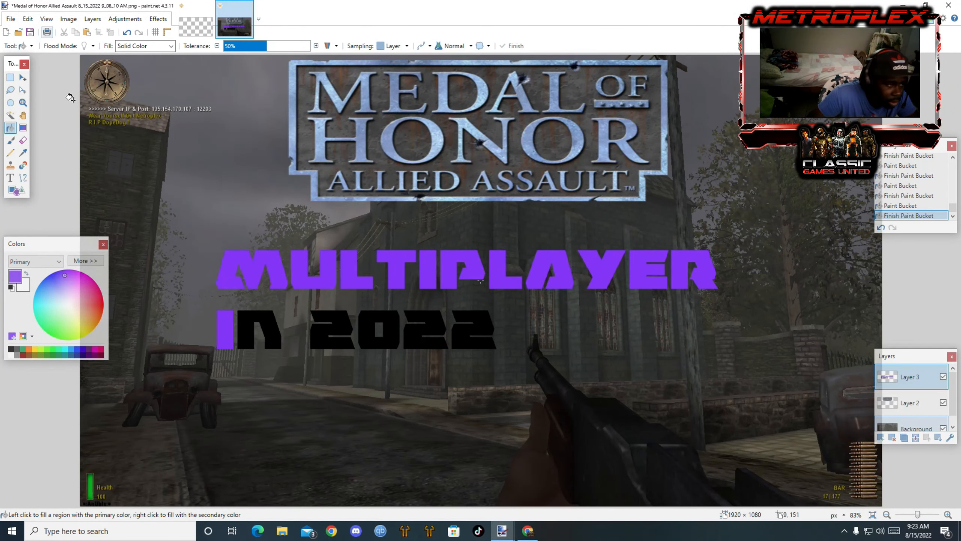
click(28, 19)
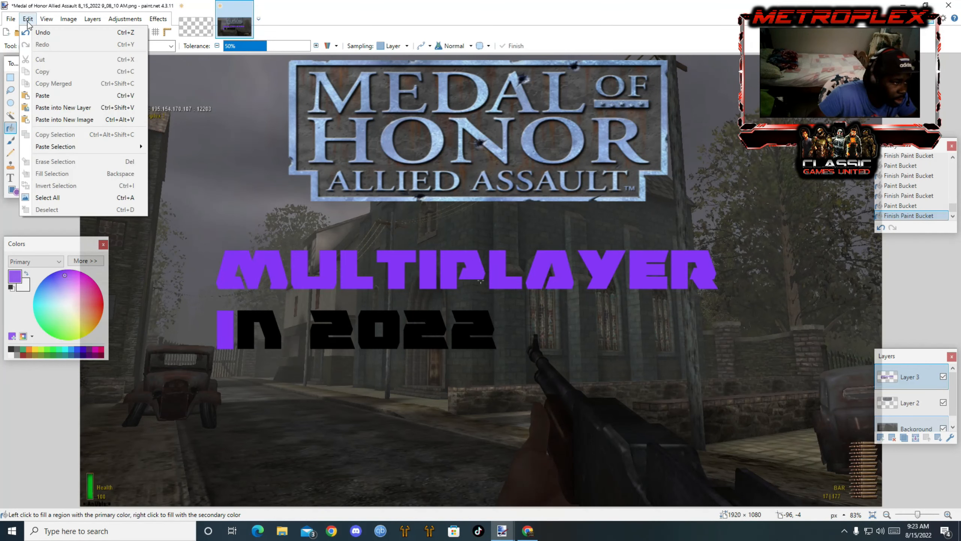
click(39, 34)
click(28, 18)
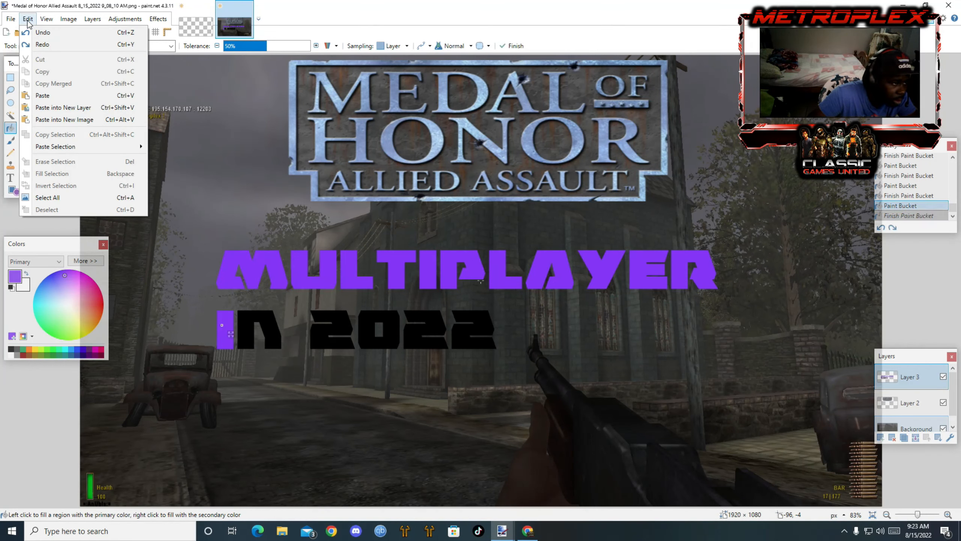
click(39, 35)
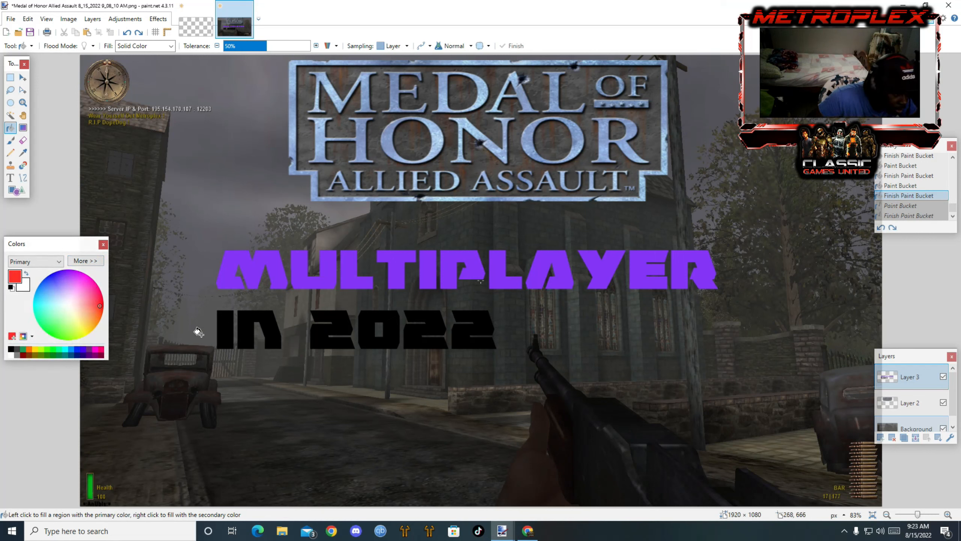
Fill the word "IN" with red and all four digits of "2022" with light green.
click(225, 328)
click(249, 330)
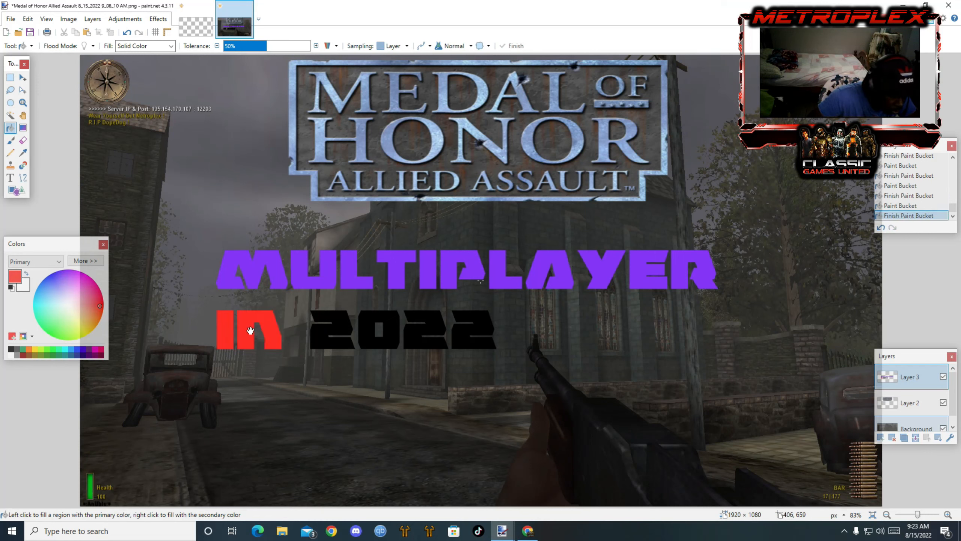
click(57, 332)
click(341, 333)
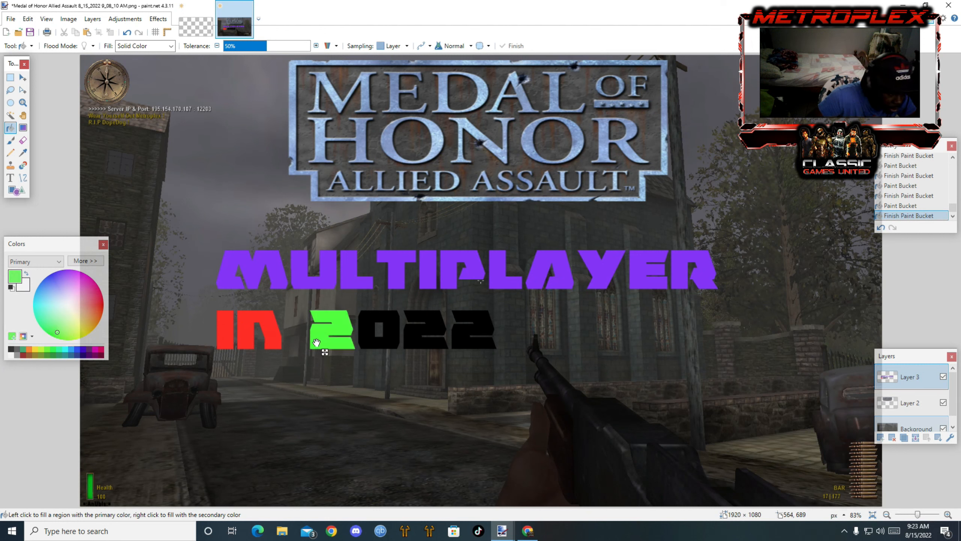
click(361, 333)
click(415, 337)
click(460, 336)
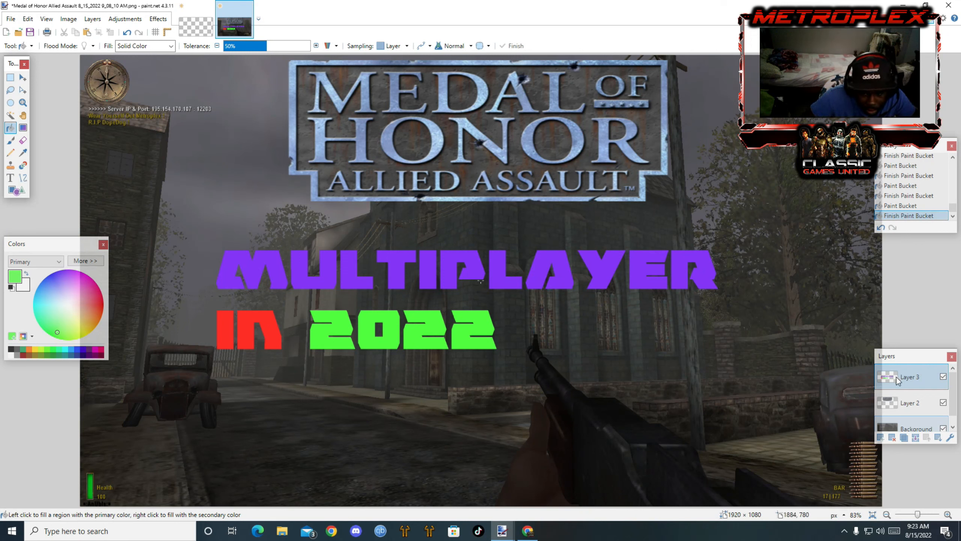
Apply the Vignette effect to the Background layer with a radius enlarged beyond 0.50 to darken the screenshot's edges.
click(920, 430)
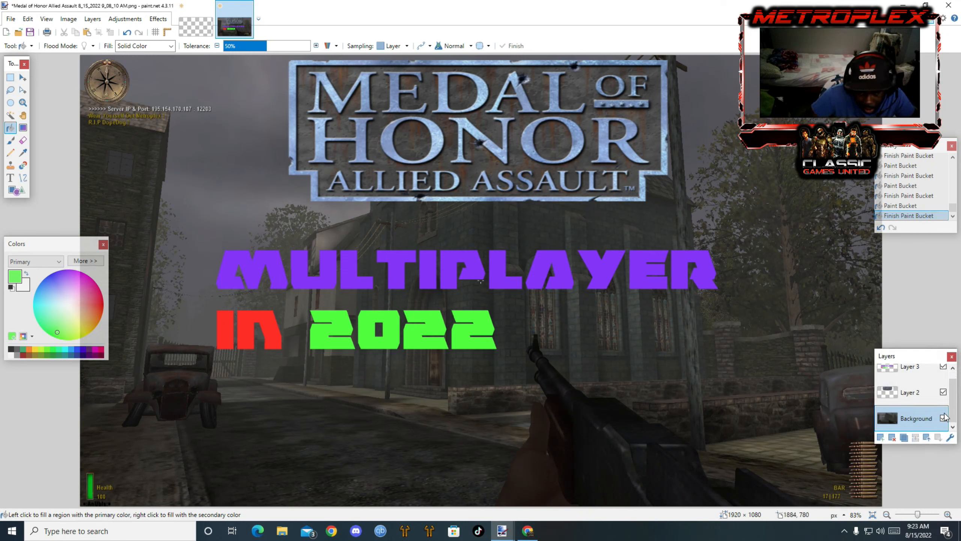
click(158, 18)
mouse_move(171, 93)
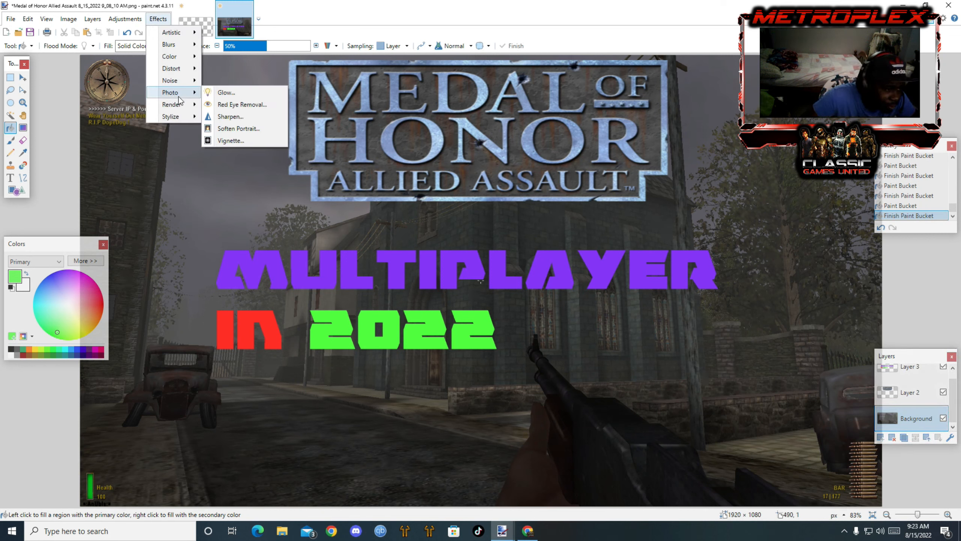
click(231, 140)
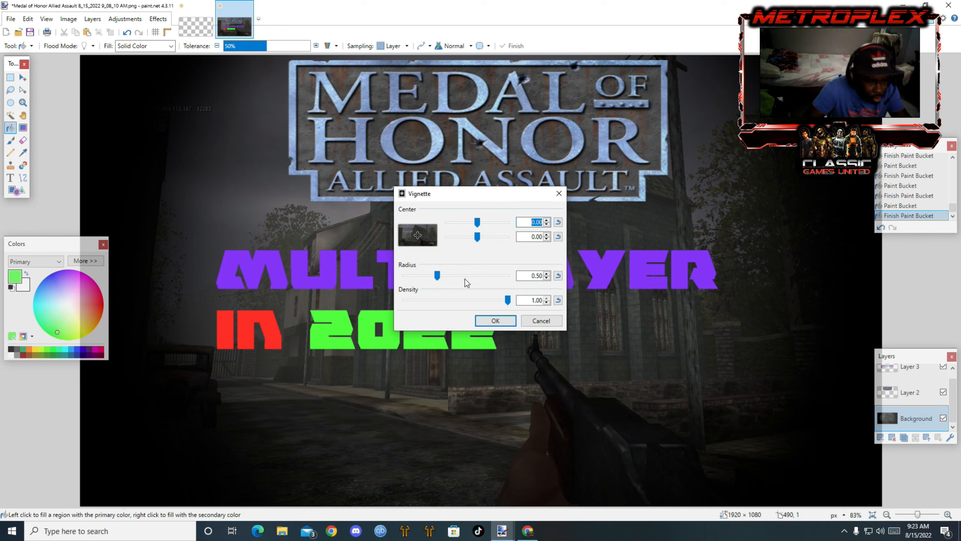
drag(437, 275, 441, 269)
click(478, 320)
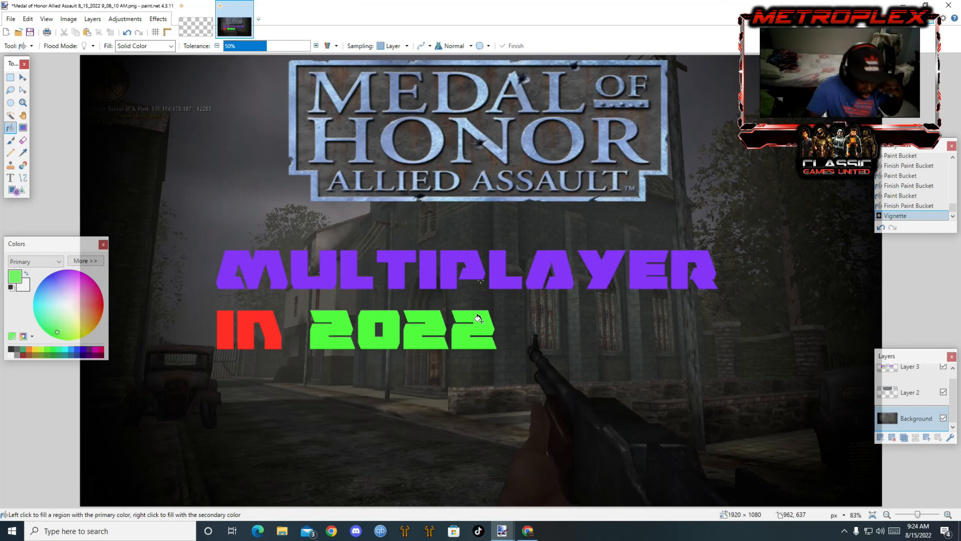
Switch to Chrome and search Google Images for "medal of honor allied assault pc game cover".
click(534, 534)
scroll(592, 344, down, 2)
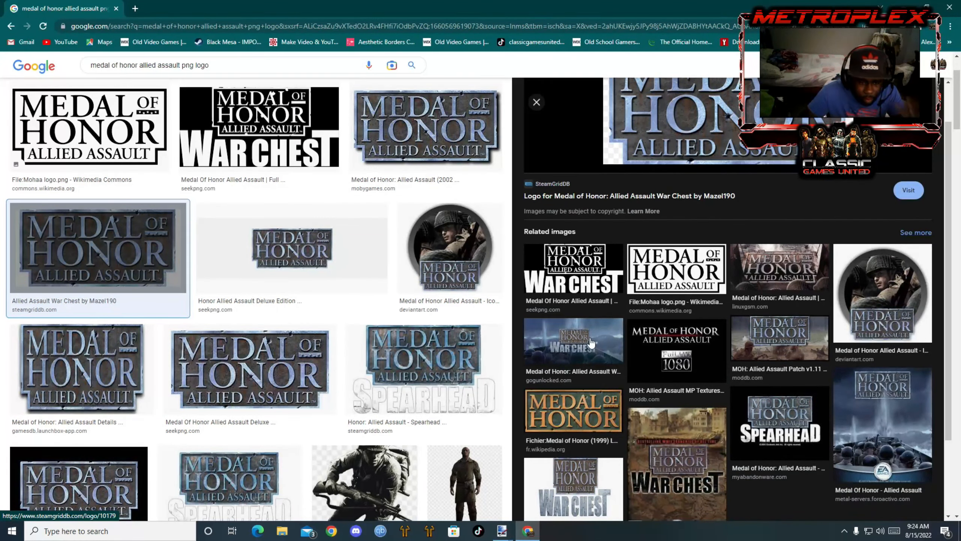
scroll(593, 344, down, 2)
scroll(360, 251, up, 3)
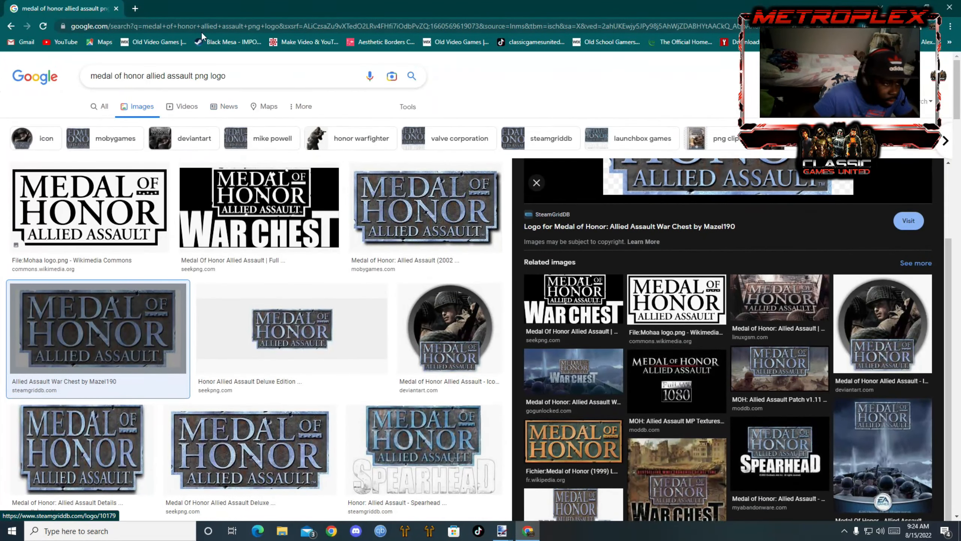
click(249, 75)
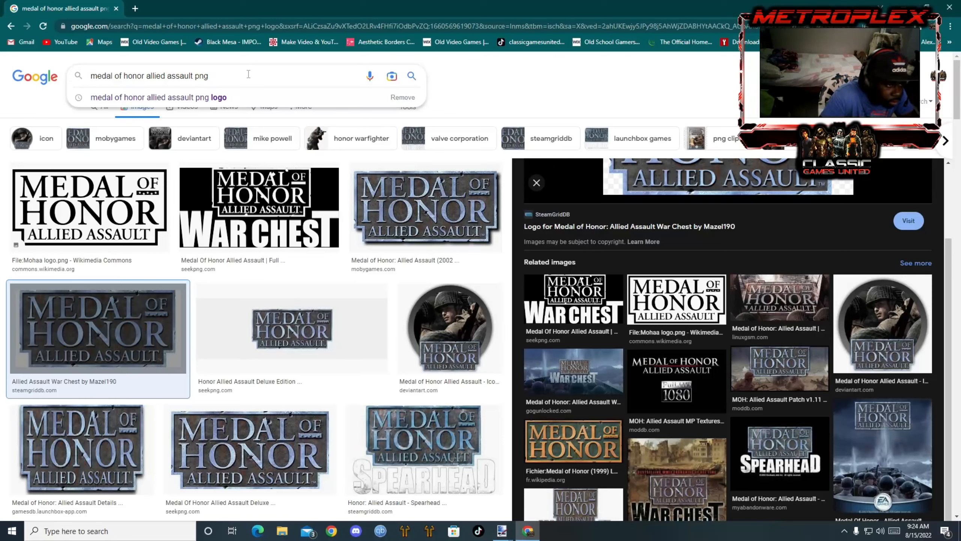
key(BackSpace)
text(c game d)
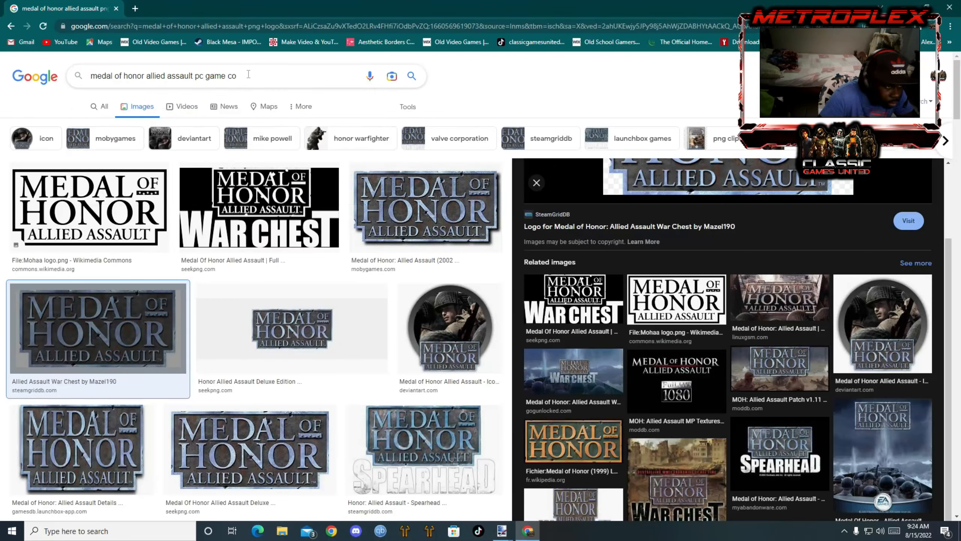
key(Return)
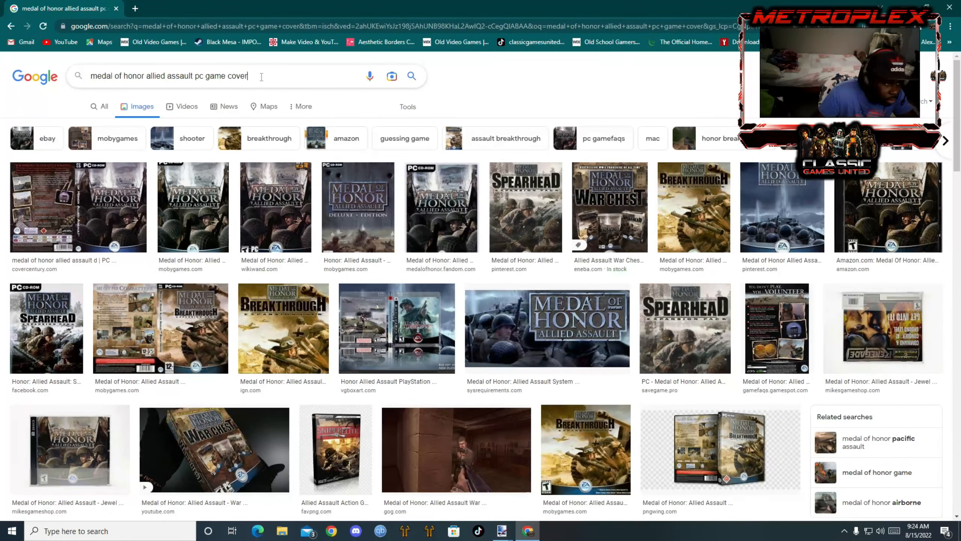
Refine the image search to "medal of honor allied assault warchest pc game cover".
drag(249, 76, 197, 78)
text(w)
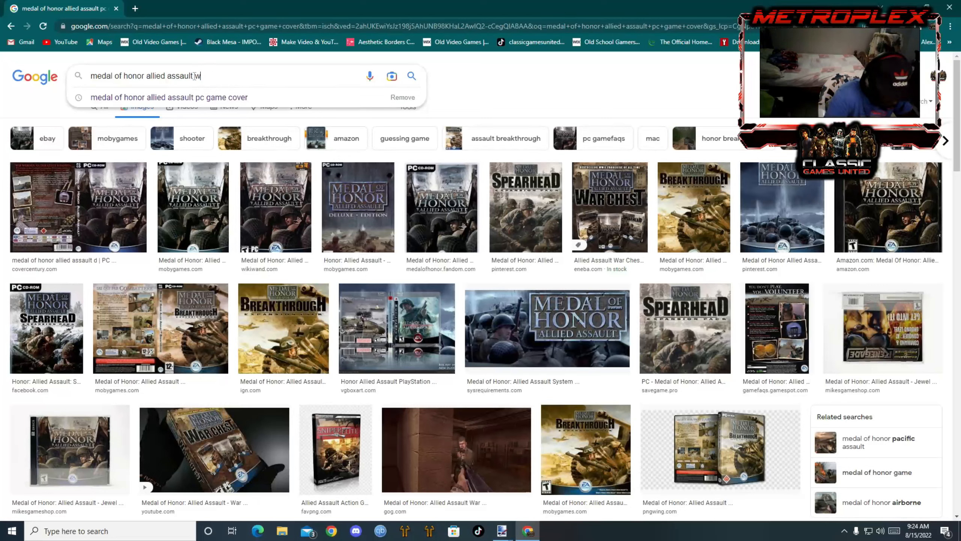
text(archest w)
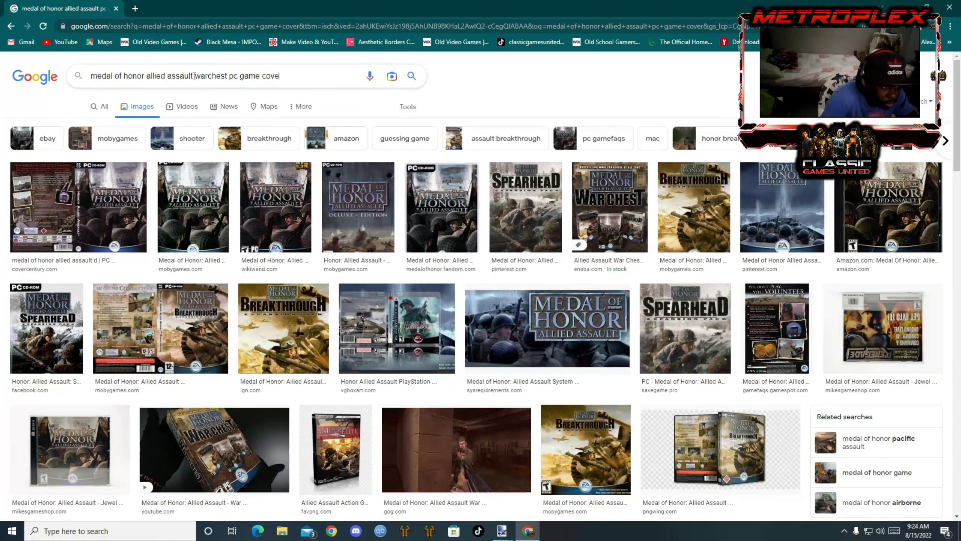
text(r)
key(Return)
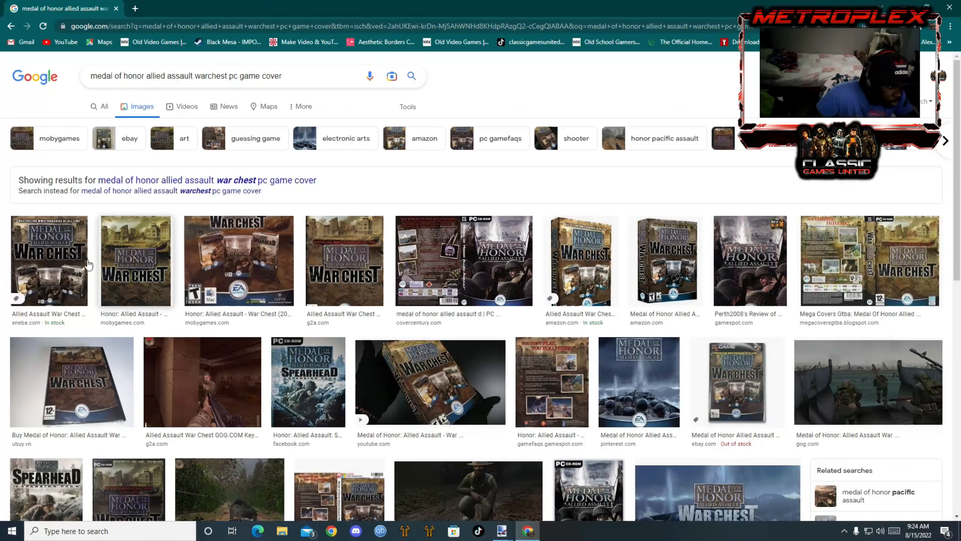
Copy the enlarged War Chest cover from the first search result and return to paint.net.
click(63, 261)
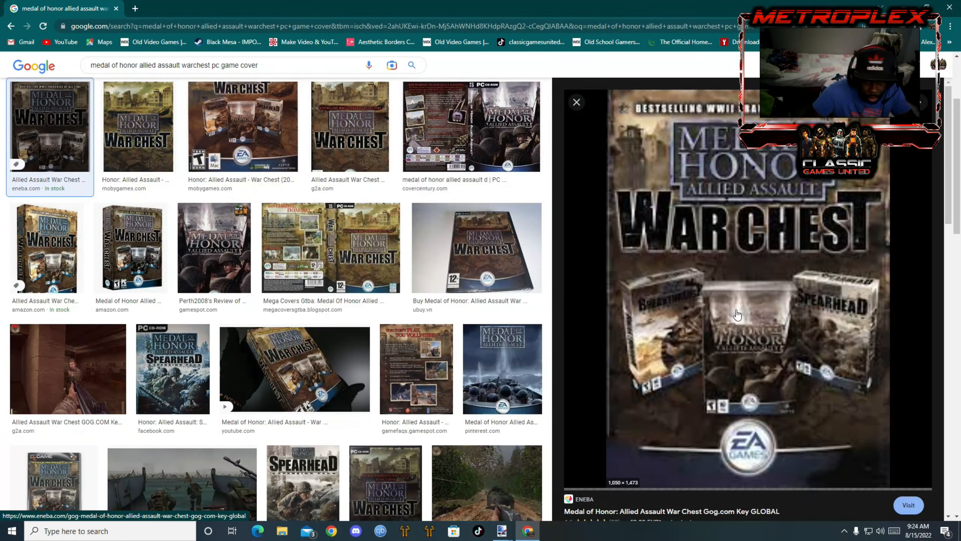
right_click(674, 252)
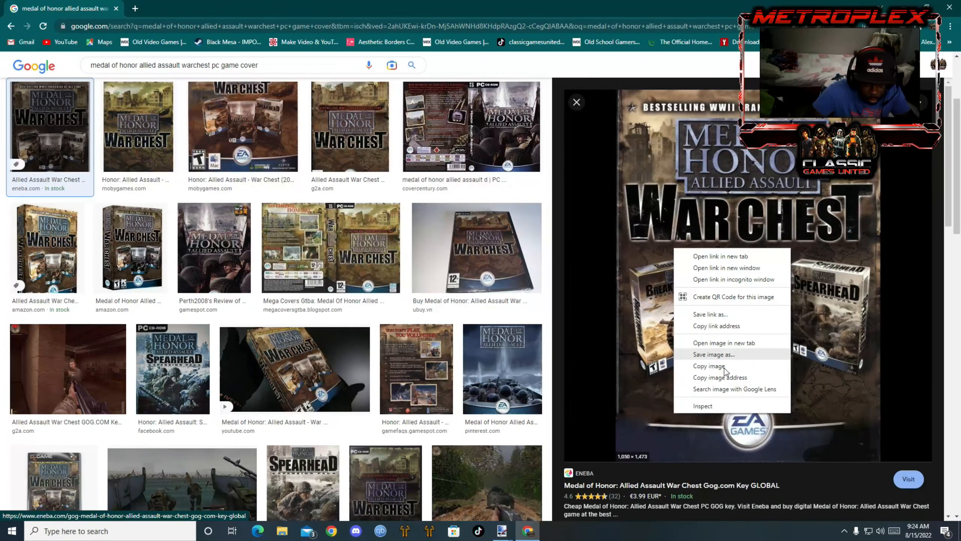
click(723, 353)
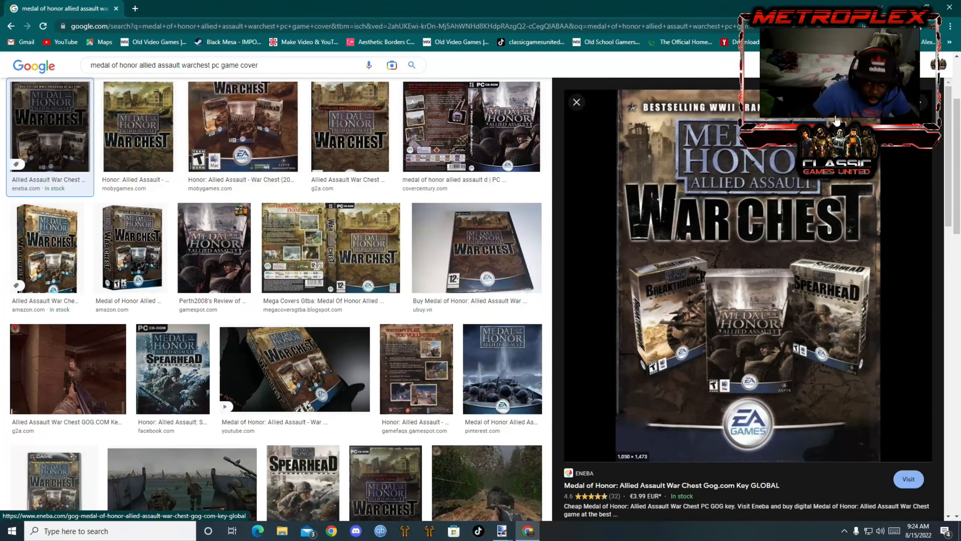
click(903, 7)
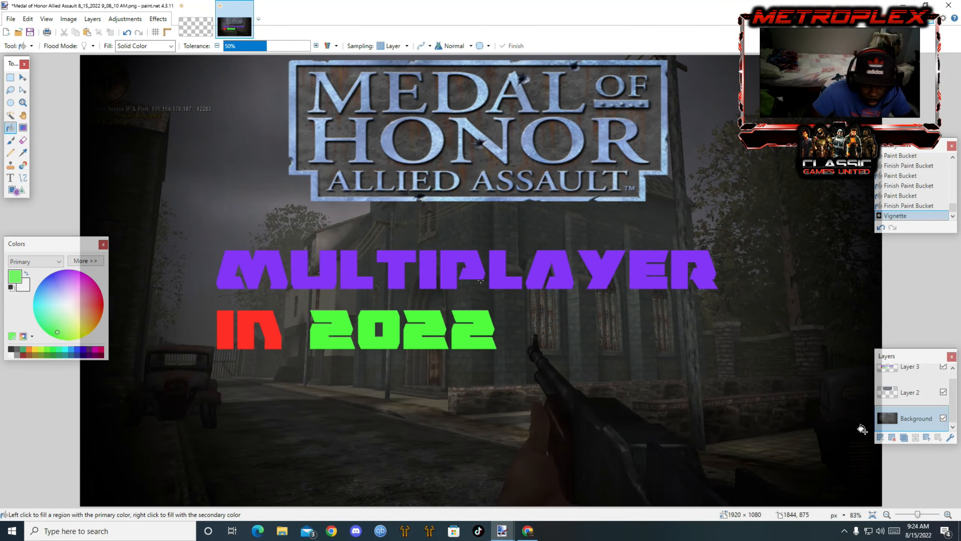
Add a layer above the Background and paste the War Chest cover onto it, keeping the canvas size.
click(880, 438)
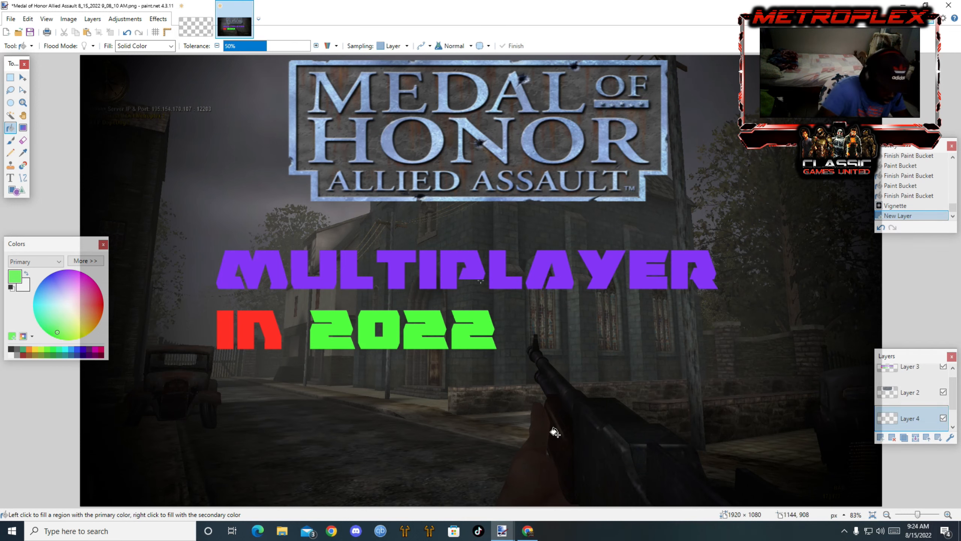
key(ctrl+v)
click(400, 369)
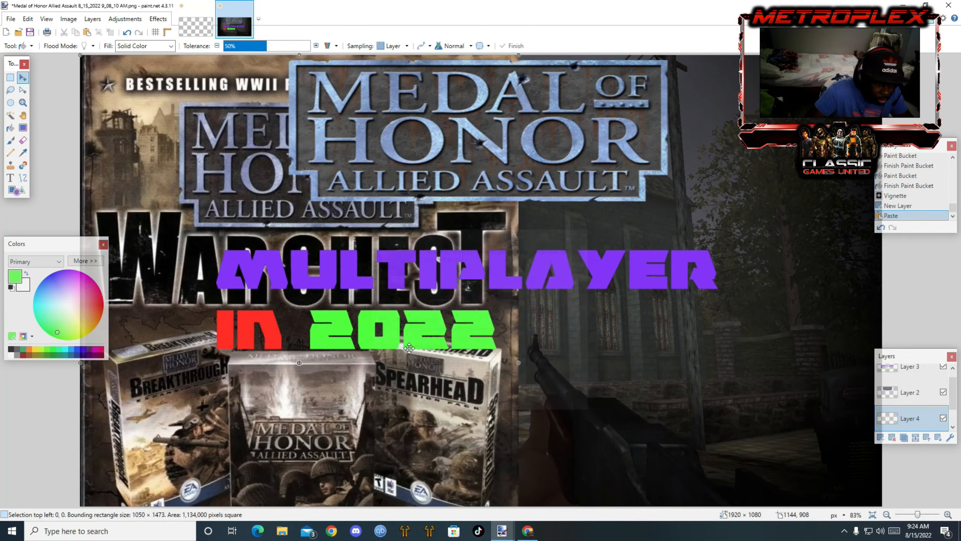
Shrink the War Chest cover, place it directly right of the Medal of Honor logo at the canvas's upper edge, and deselect it.
drag(315, 462, 534, 304)
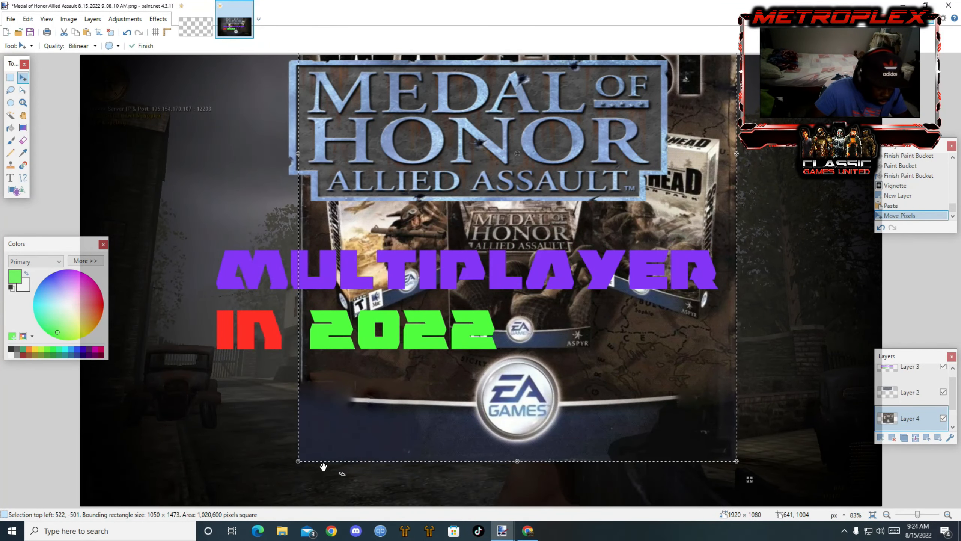
drag(298, 460, 713, 239)
drag(758, 171, 731, 168)
drag(671, 246, 667, 249)
drag(715, 184, 717, 182)
key(ctrl+d)
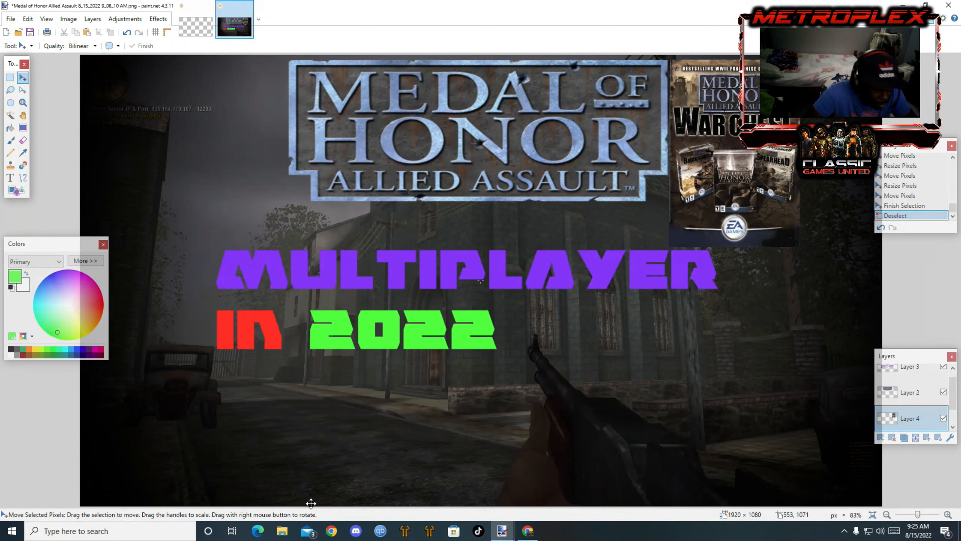
Add another layer, copy streaming logo.png from the Desktop folder "Streaming and video editing Stuff", and return to paint.net.
click(881, 438)
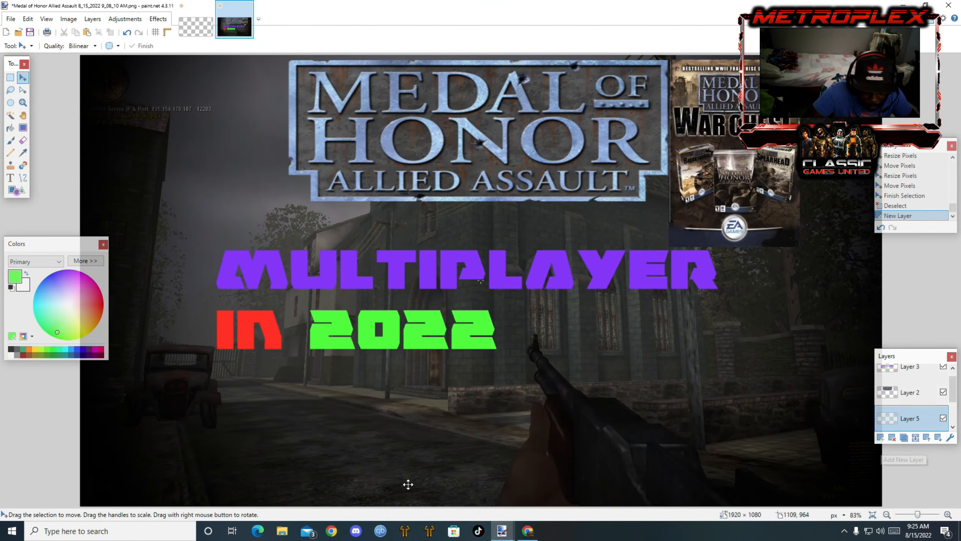
click(285, 532)
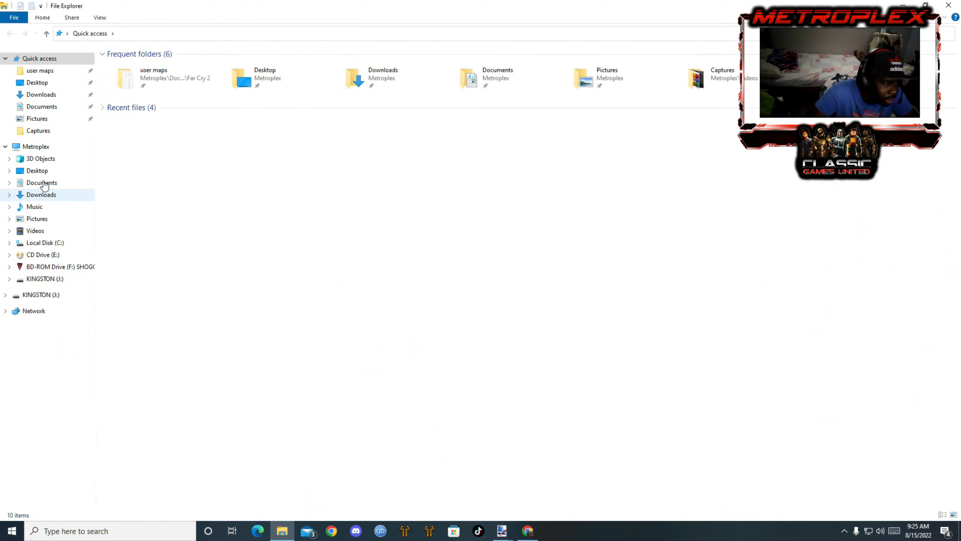
click(38, 170)
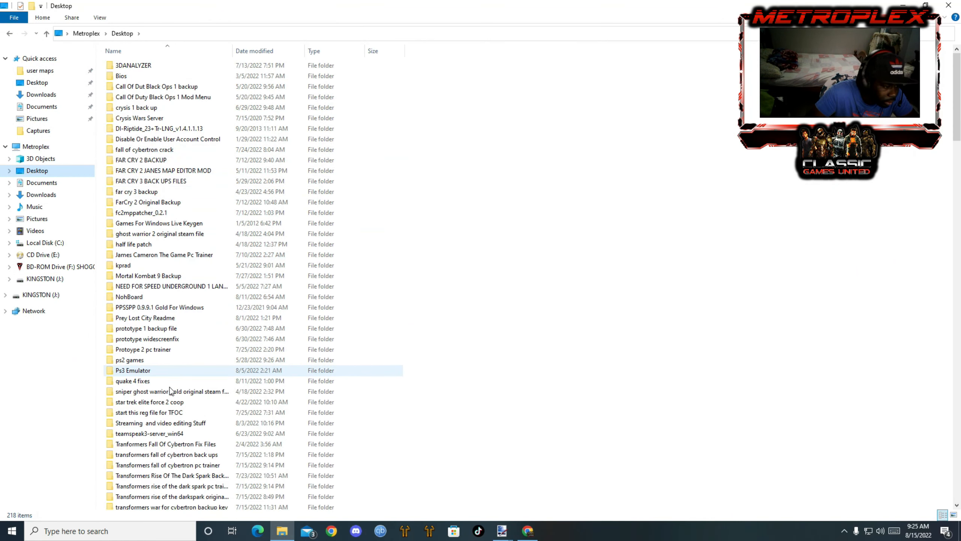
double_click(165, 422)
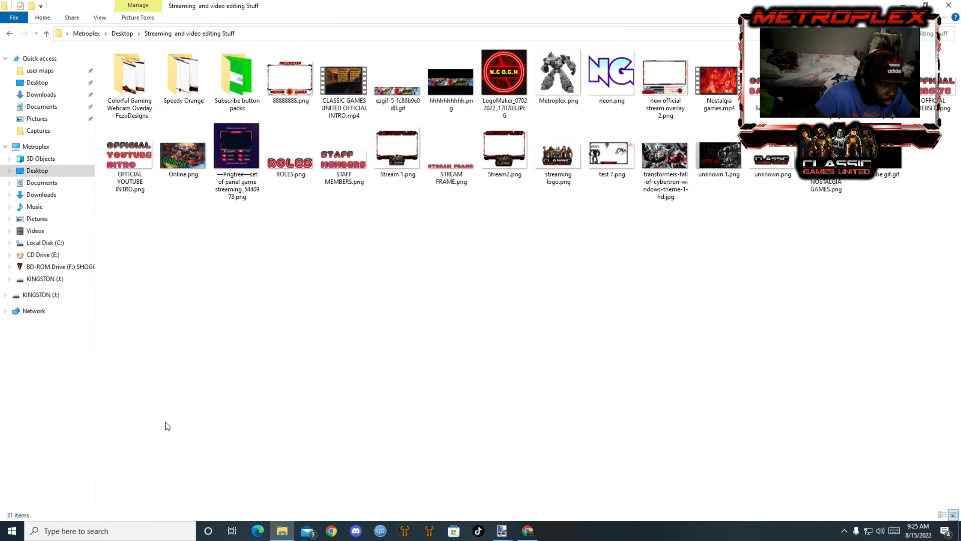
double_click(548, 167)
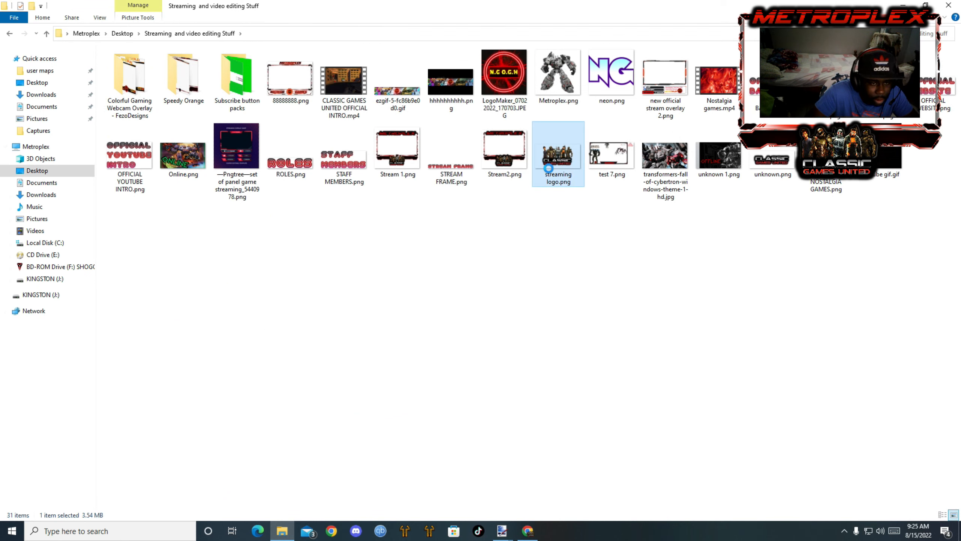
right_click(548, 167)
click(578, 462)
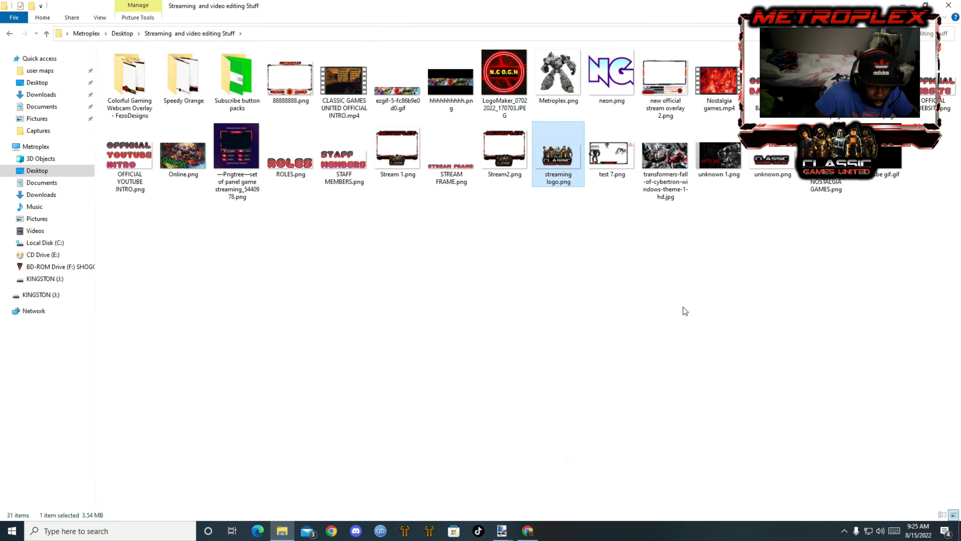
click(907, 5)
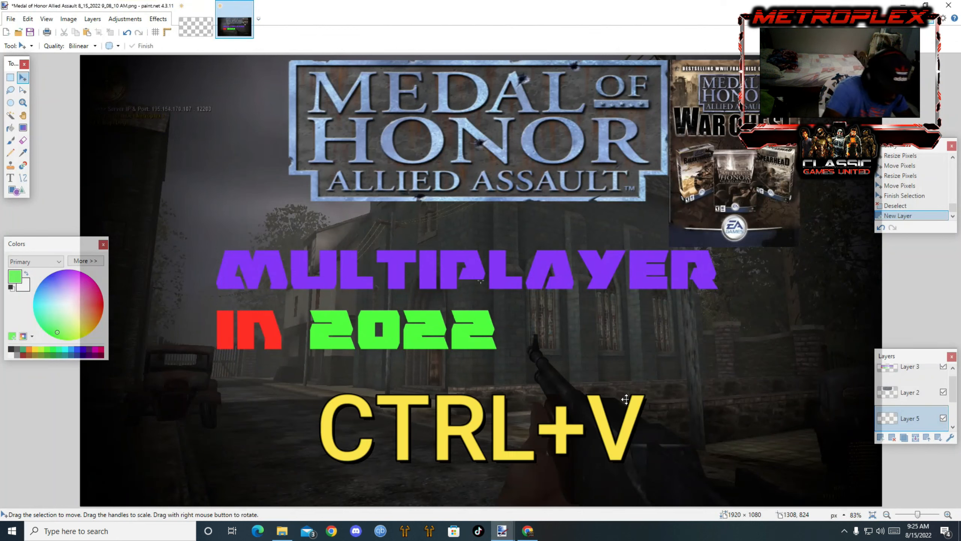
Paste the Classic Games United logo with the canvas size kept, shrink it to about 486 × 306 px and place it left of the game logo.
click(478, 327)
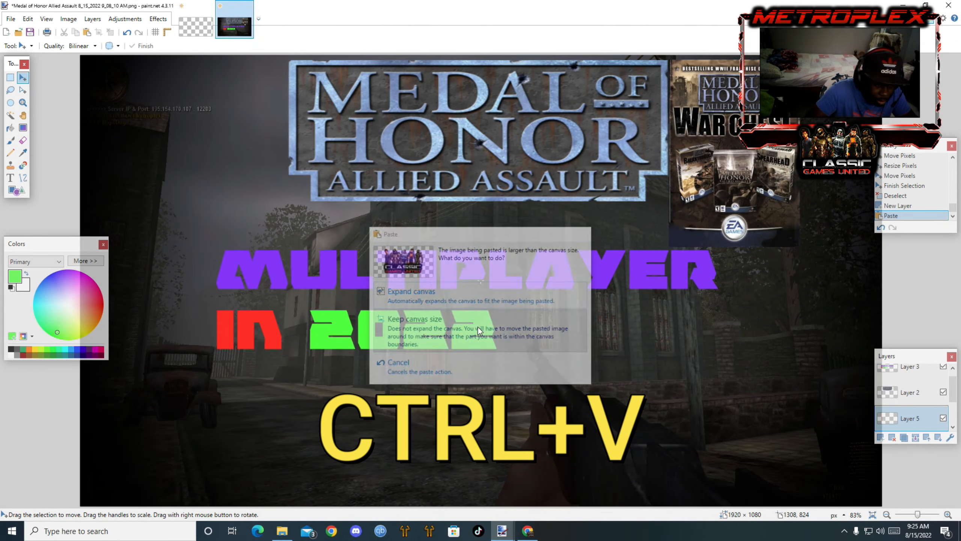
drag(472, 394, 575, 166)
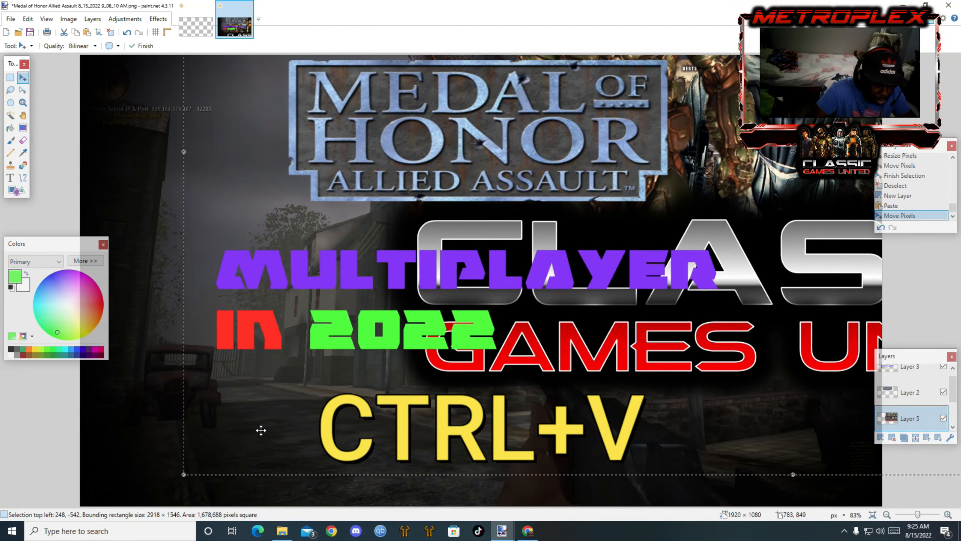
drag(183, 477, 672, 242)
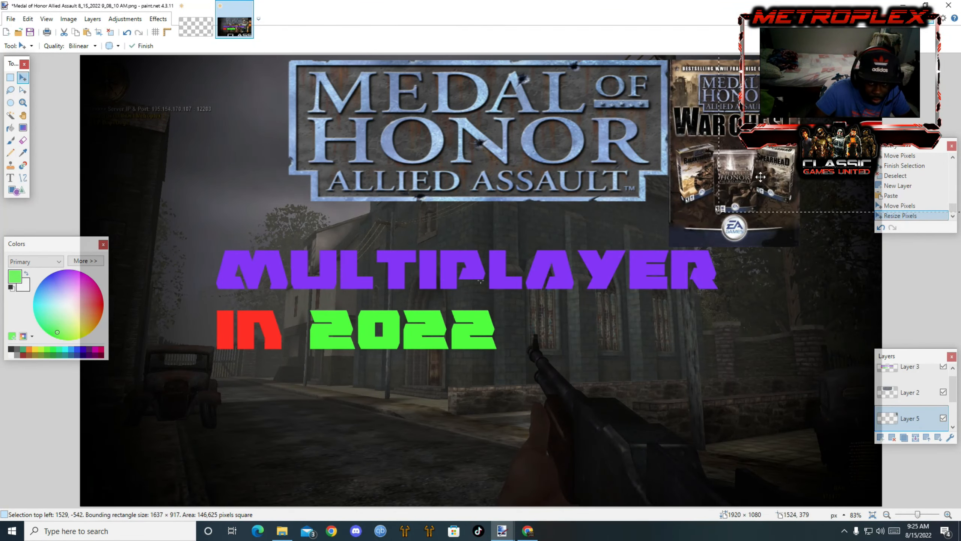
drag(817, 154, 465, 383)
drag(368, 441, 719, 212)
drag(823, 147, 479, 399)
drag(372, 461, 505, 438)
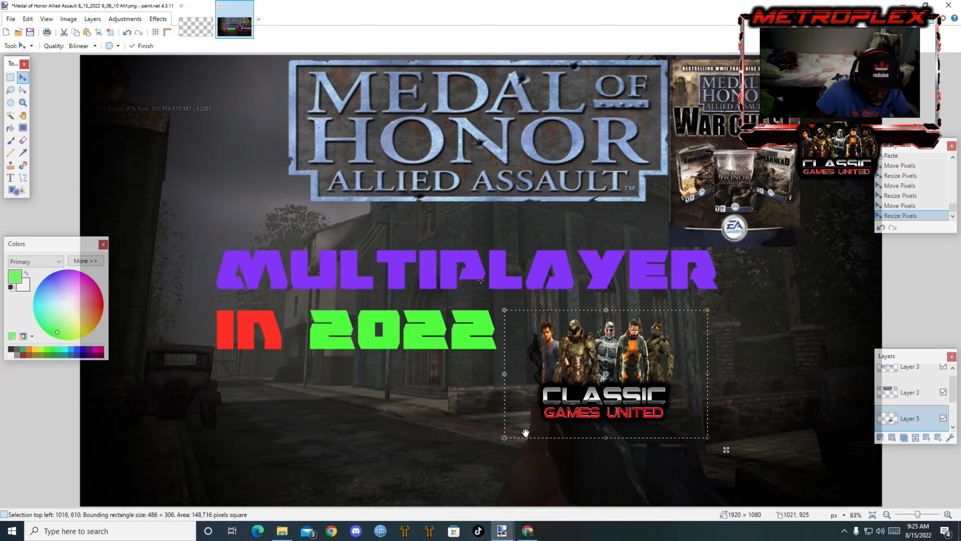
drag(596, 389, 205, 139)
key(ctrl+d)
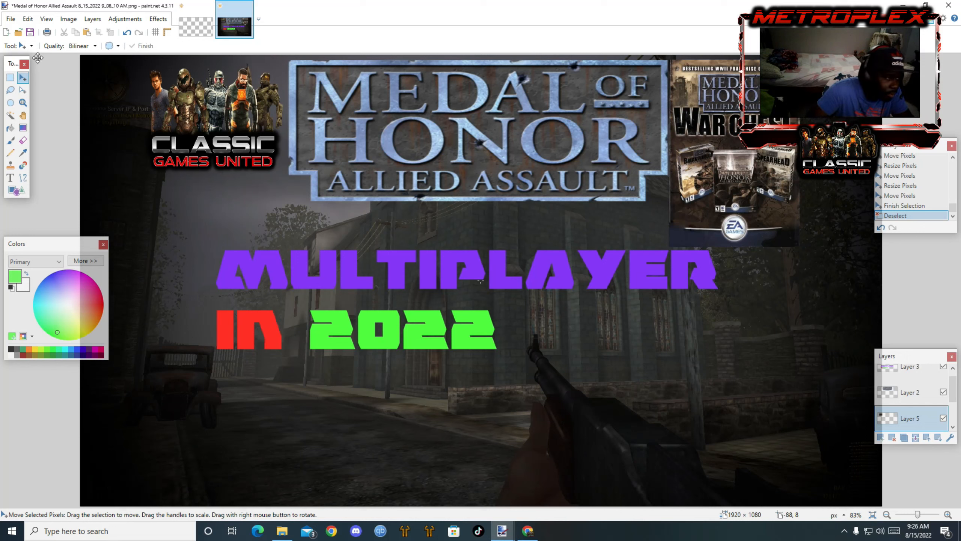
Save the thumbnail as a JPEG named "Medal of Honor Allied Assault thumbail" in the Downloads folder.
click(9, 20)
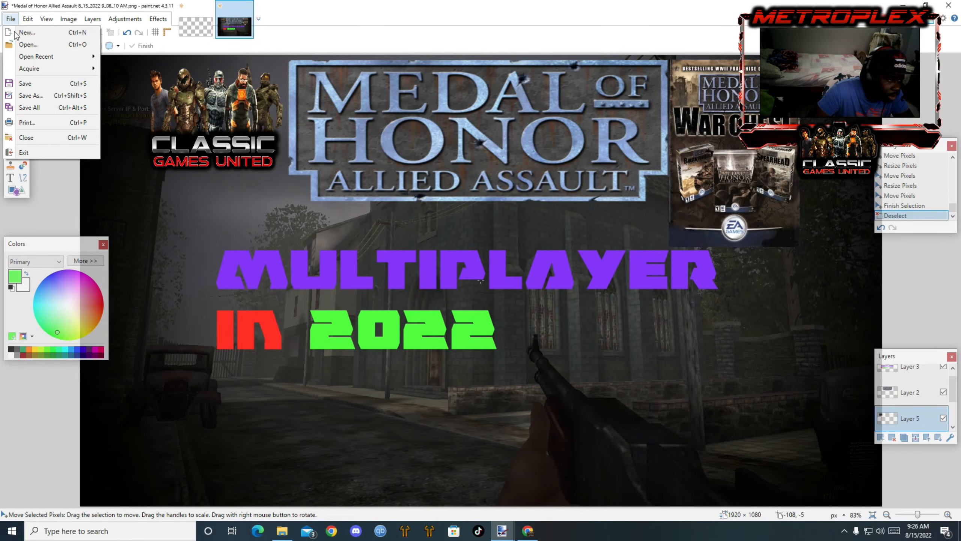
click(42, 96)
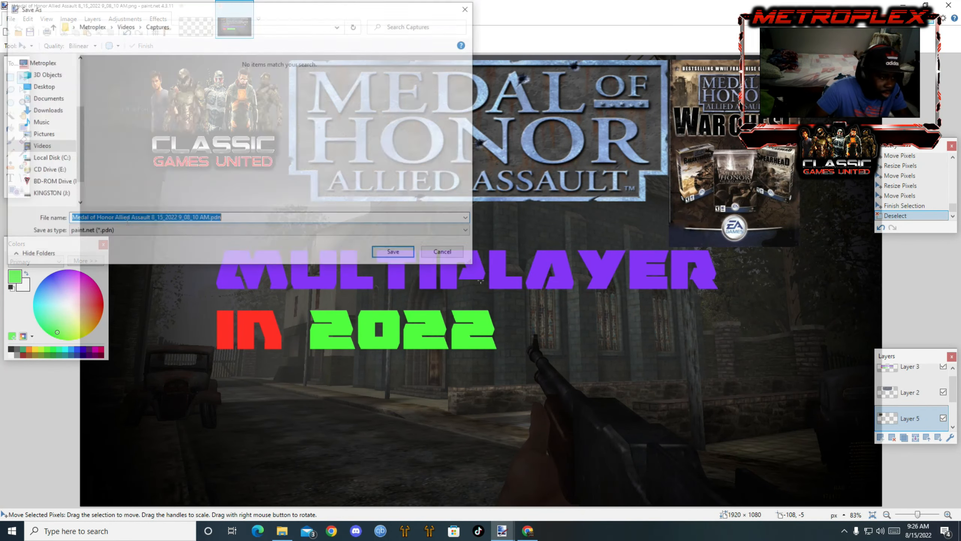
click(170, 231)
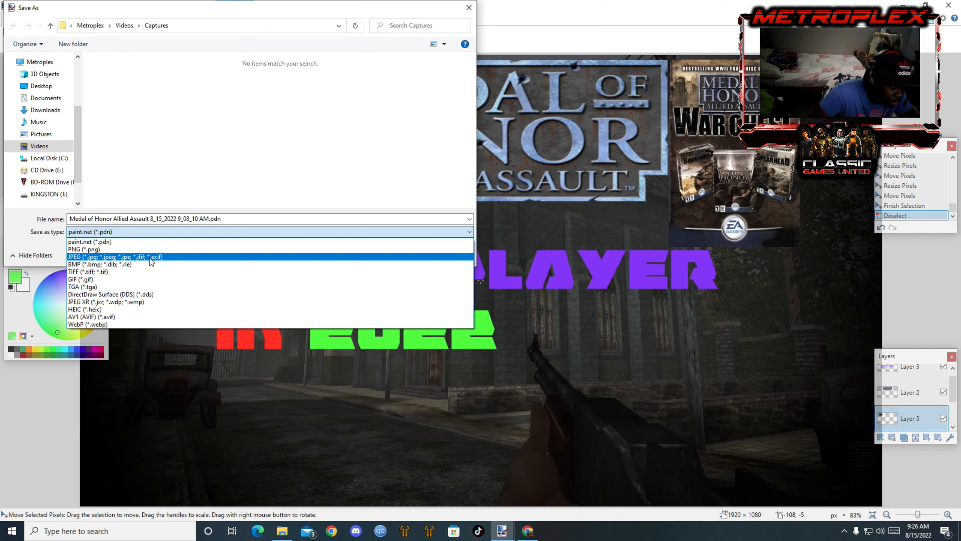
click(149, 257)
click(240, 219)
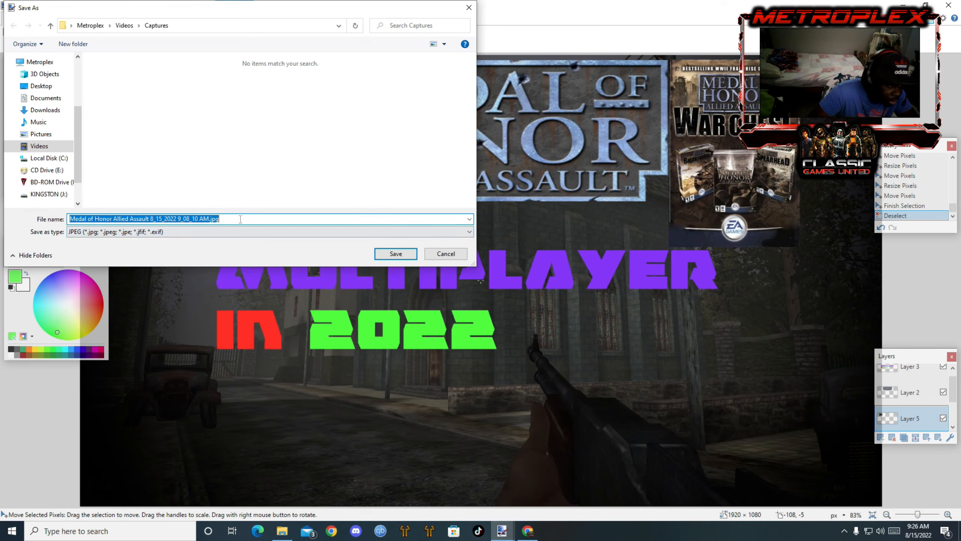
double_click(241, 219)
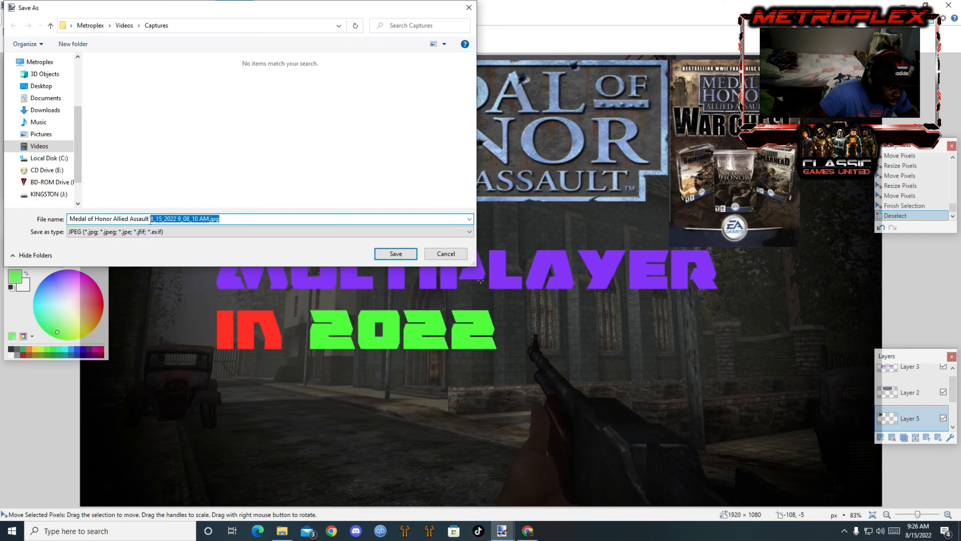
key(BackSpace)
text(thumbail)
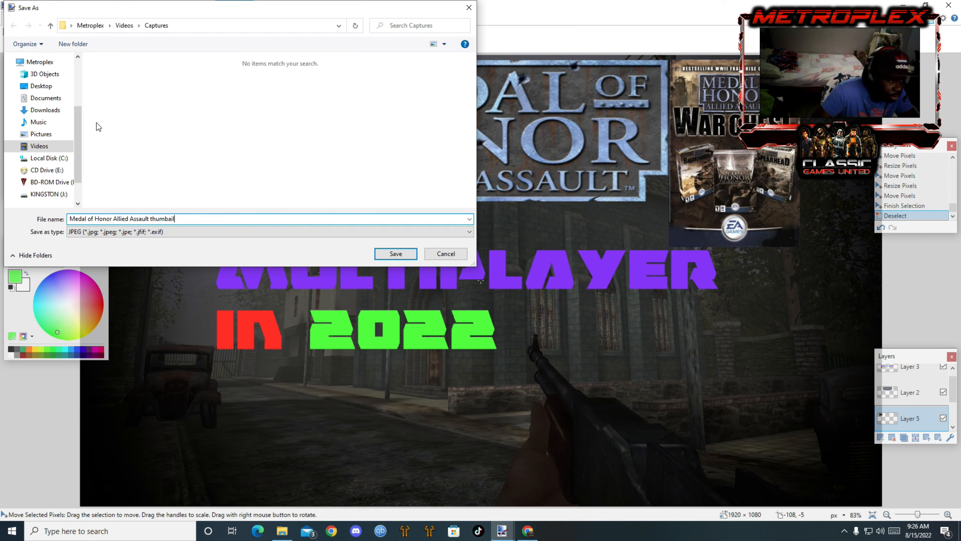
click(65, 114)
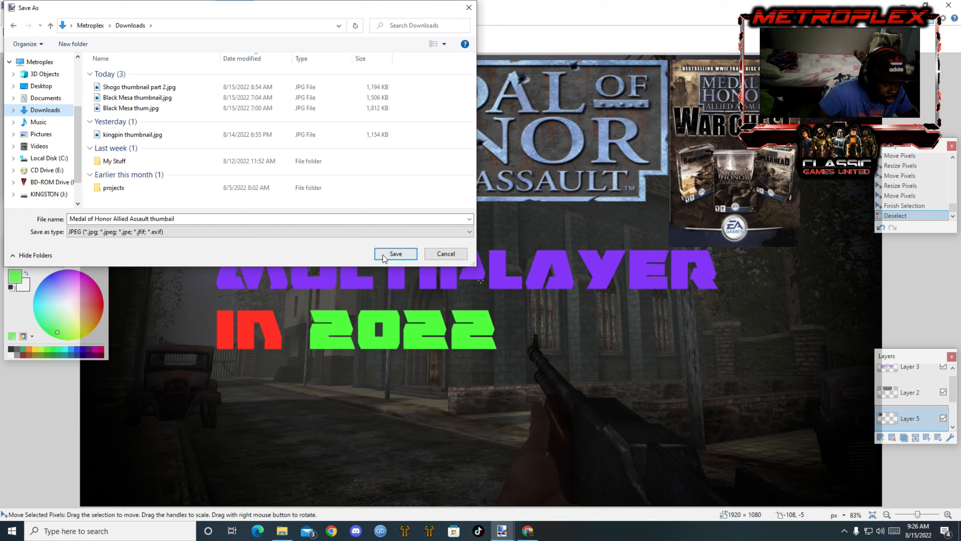
click(395, 254)
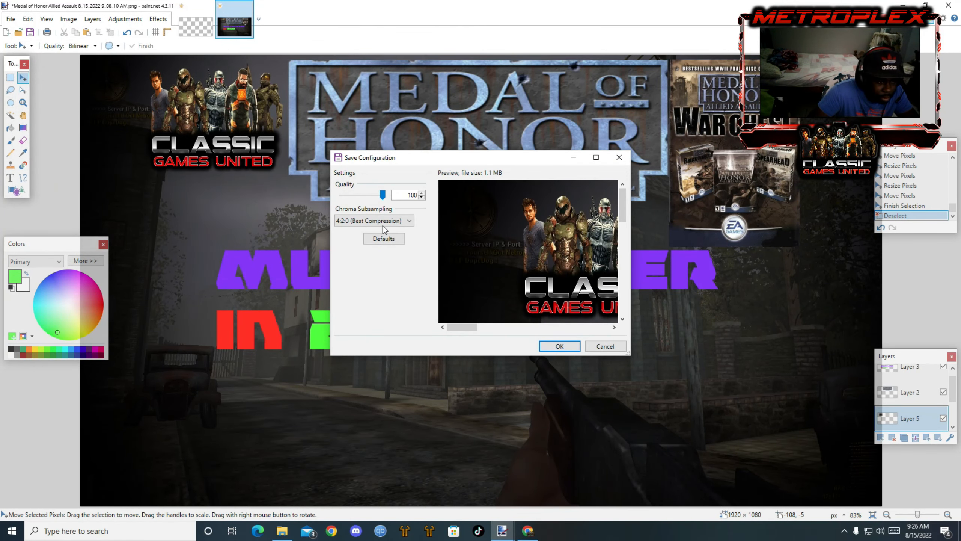
Set the JPEG's chroma subsampling to 4:4:4 (Best Quality) and finish saving with the image flattened.
click(383, 224)
click(371, 233)
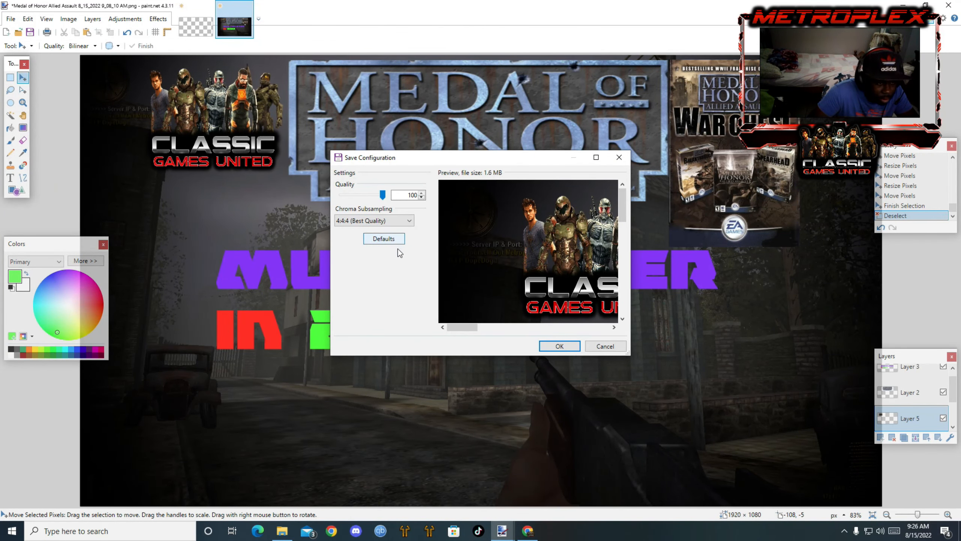
click(561, 346)
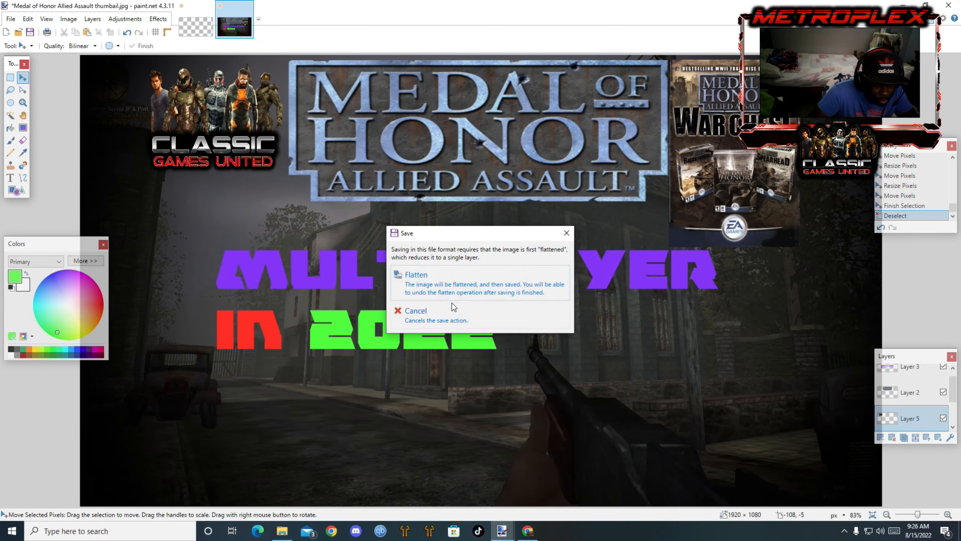
click(423, 283)
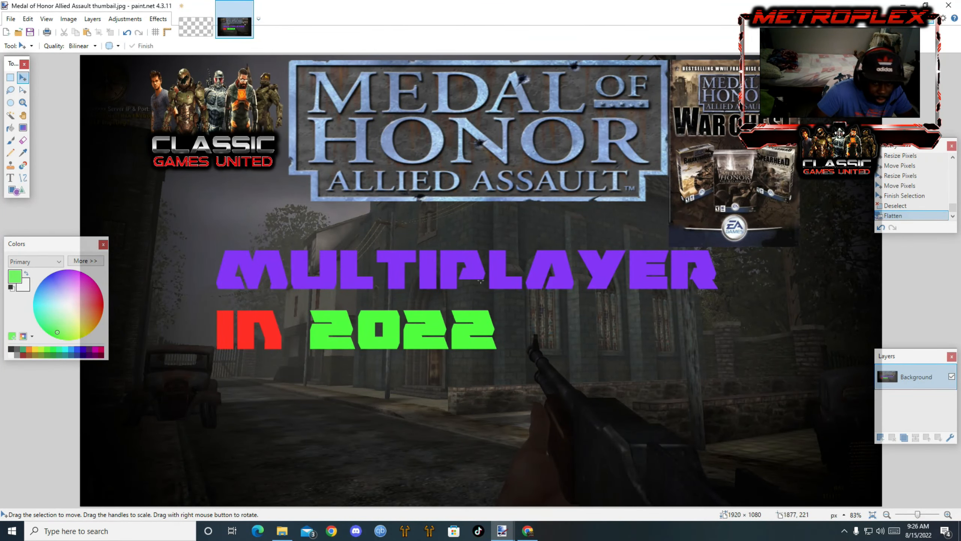
Close paint.net, discarding the Untitled image's changes, and open the saved Medal of Honor thumbnail from Downloads in File Explorer.
click(948, 6)
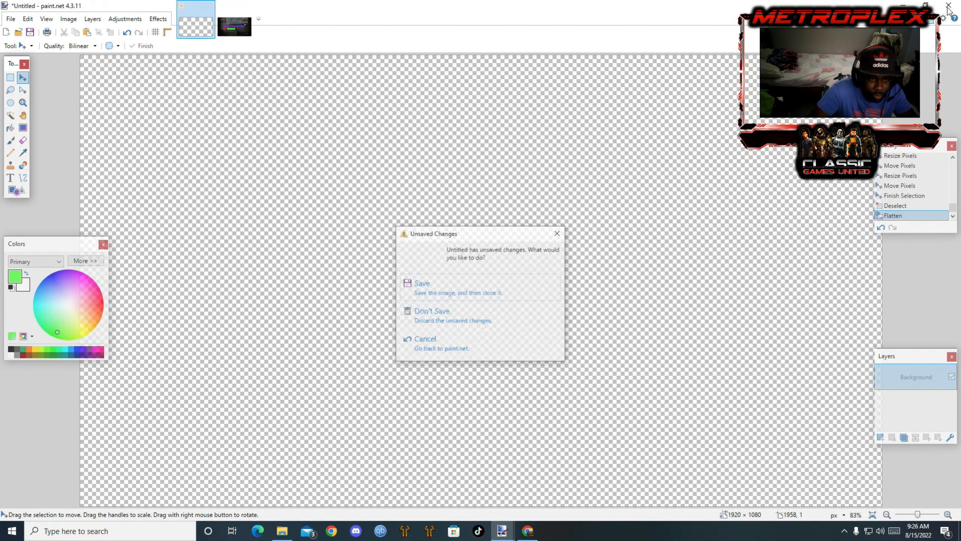
click(491, 323)
click(282, 530)
click(41, 194)
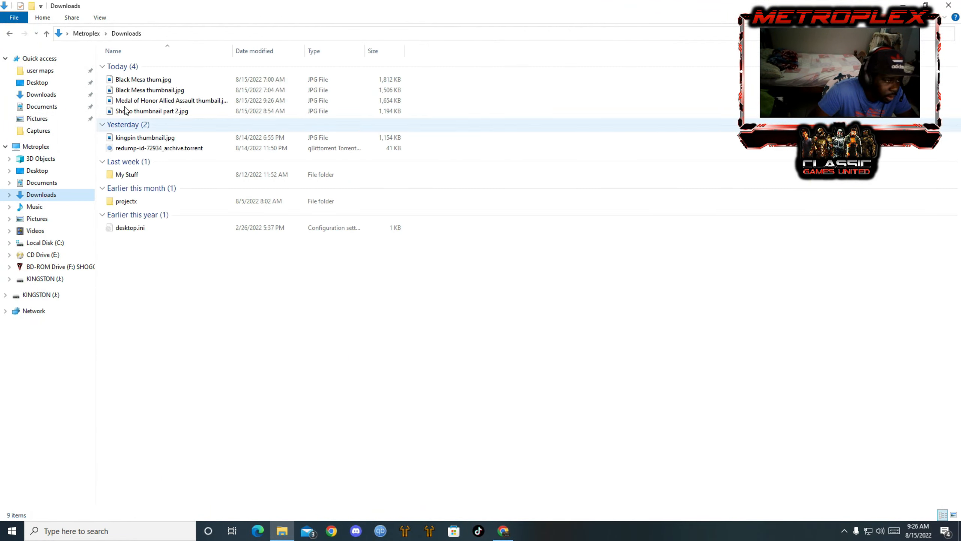
double_click(161, 100)
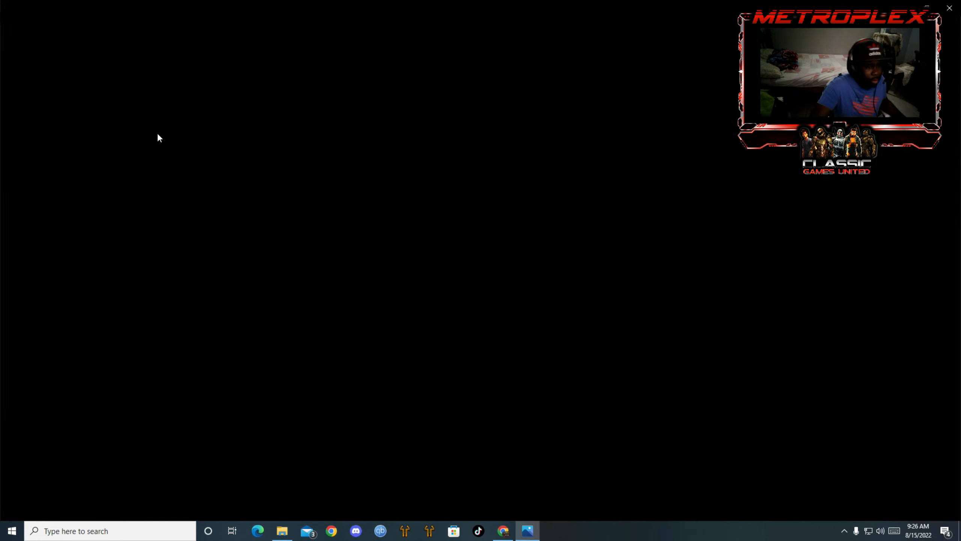